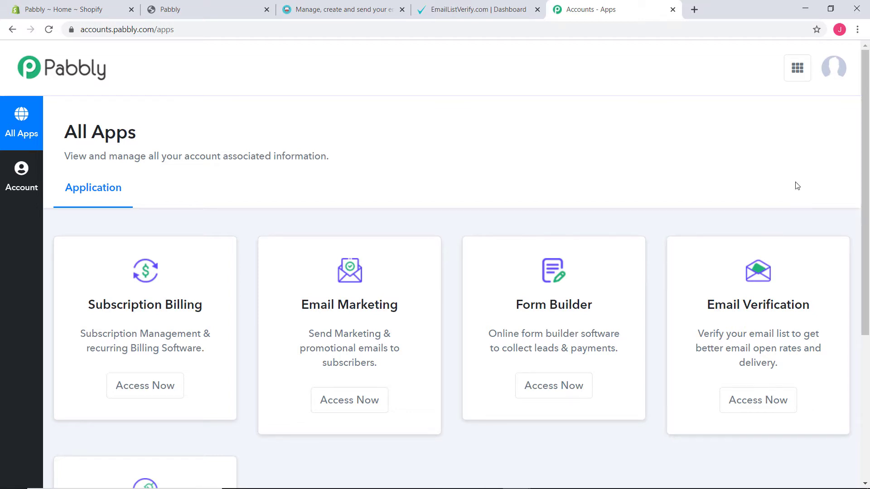
Step: Open Pabbly Connect from the apps list
{"action": "scroll", "coordinate": [794, 179], "scroll_direction": "down", "scroll_amount": 5}
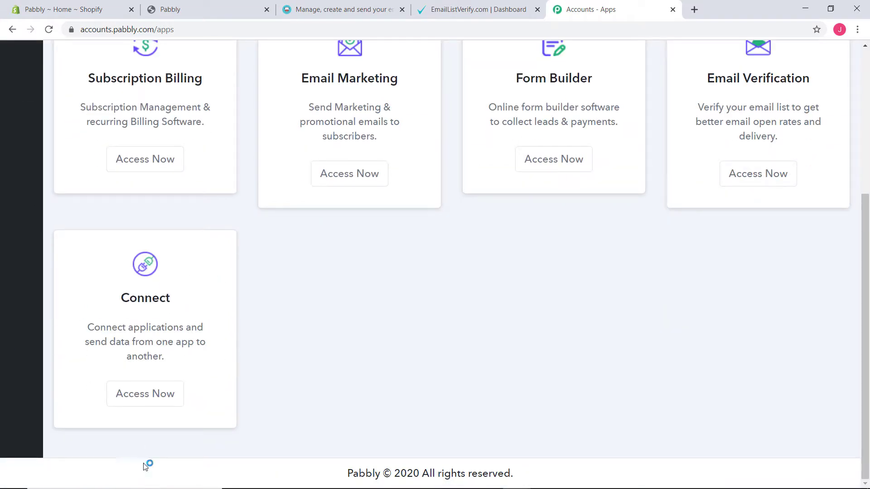
{"action": "left_click", "coordinate": [148, 393]}
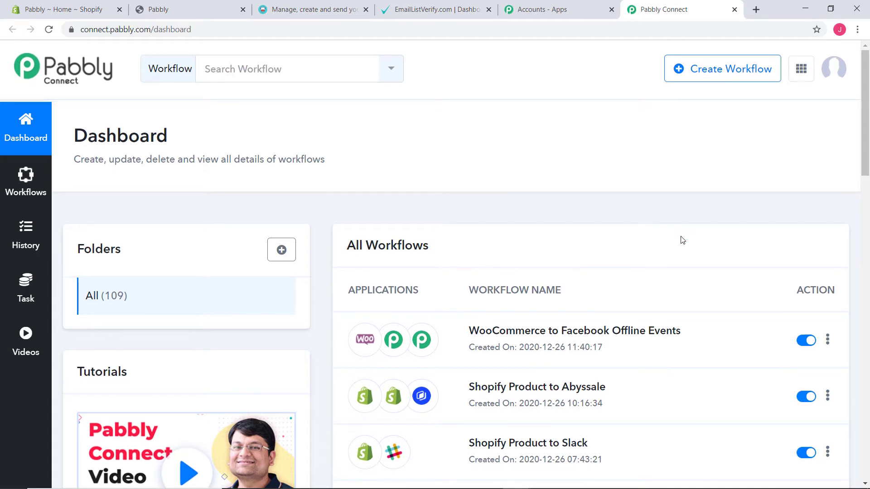
{"action": "scroll", "coordinate": [681, 240], "scroll_direction": "down", "scroll_amount": 7}
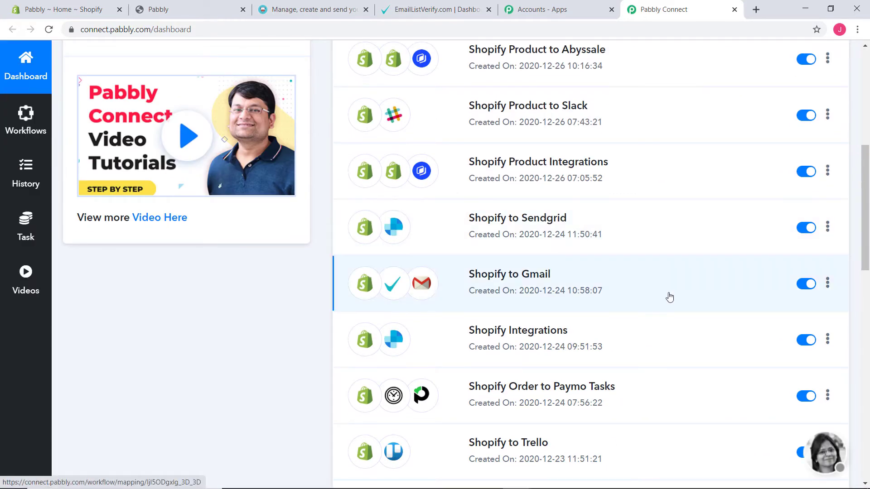
{"action": "scroll", "coordinate": [669, 297], "scroll_direction": "up", "scroll_amount": 7}
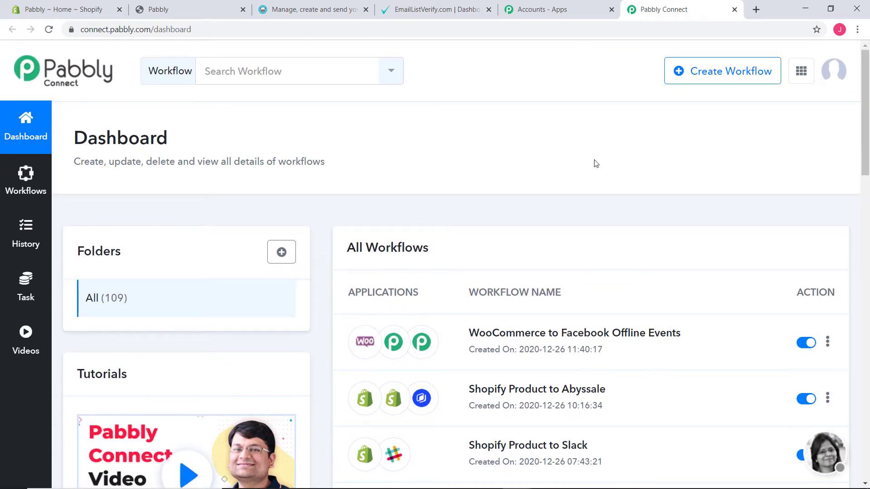
Step: Create a new workflow named 'Cloudwaitress to Twilio'
{"action": "left_click", "coordinate": [724, 71]}
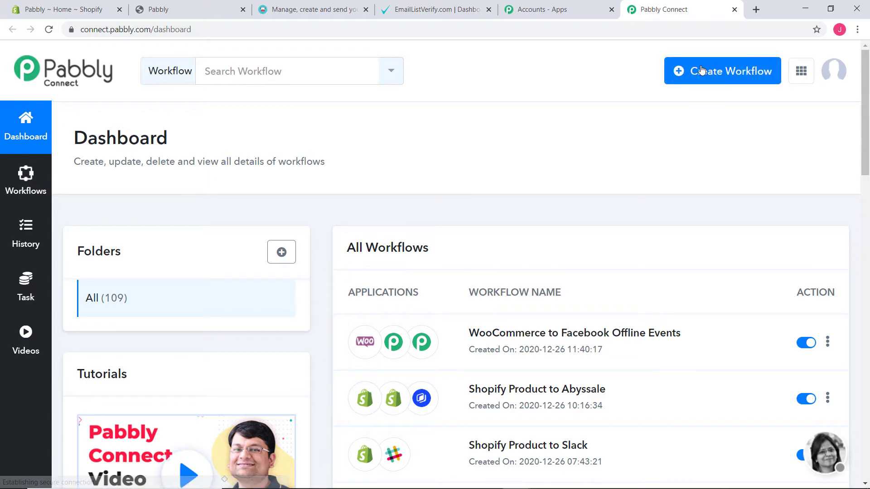
{"action": "left_click", "coordinate": [713, 71]}
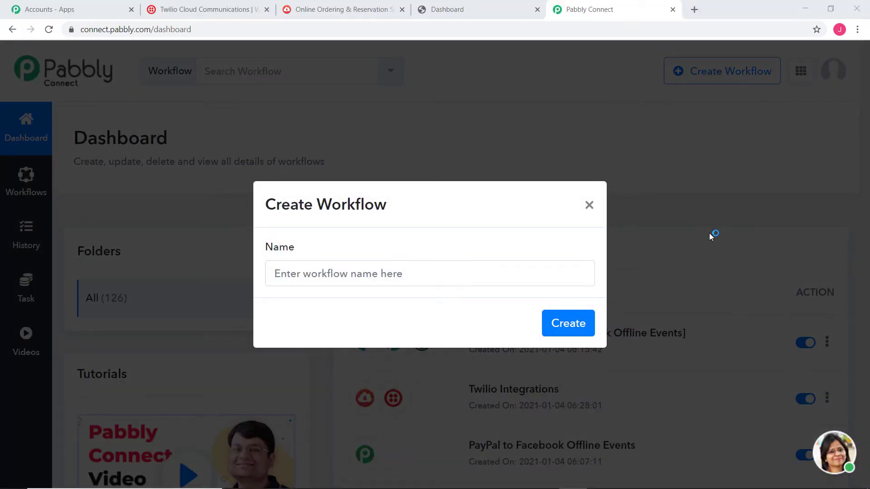
{"action": "left_click", "coordinate": [288, 277]}
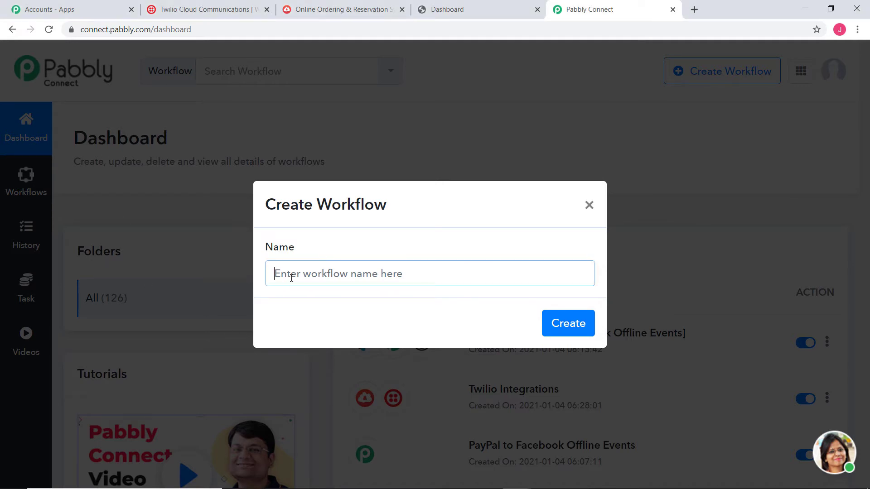
{"action": "type", "text": "Cl"}
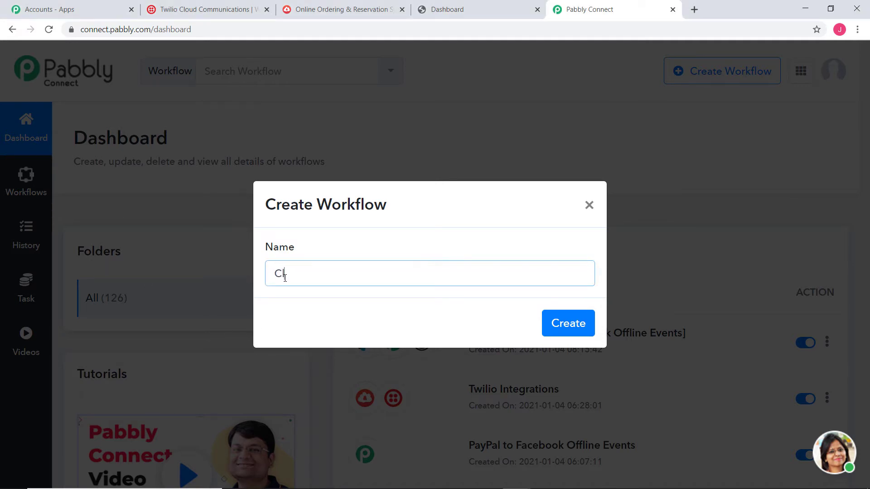
{"action": "type", "text": "oudwaitress"}
{"action": "double_click", "coordinate": [282, 280]}
{"action": "left_click", "coordinate": [355, 265]}
{"action": "type", "text": "to Twil"}
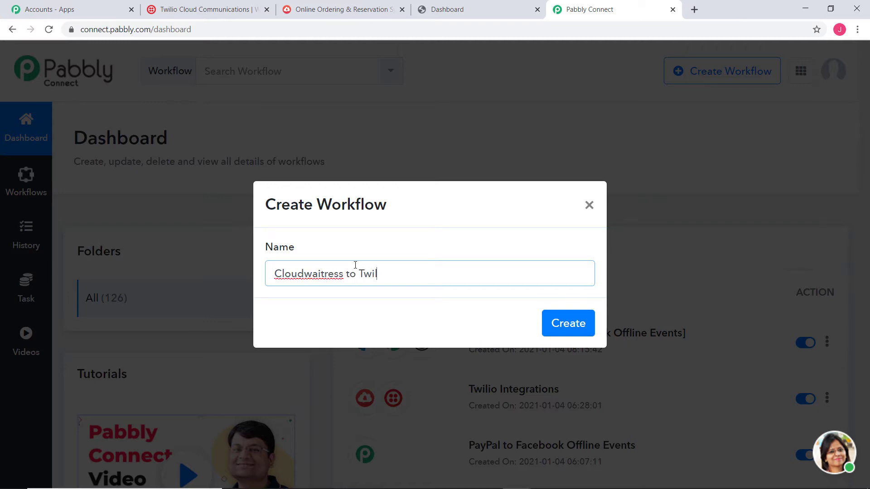
{"action": "type", "text": "io"}
{"action": "left_click", "coordinate": [558, 322]}
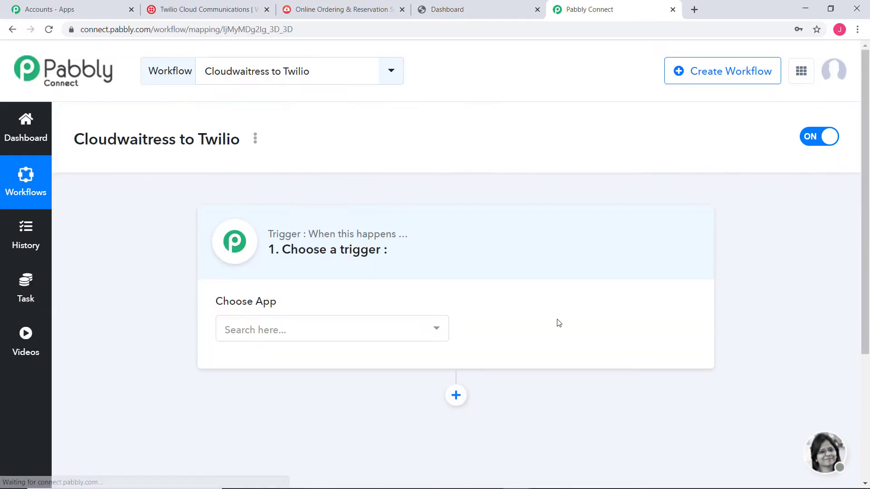
Step: Choose CloudWaitress as the trigger app with New Order Placed as the trigger event
{"action": "left_click", "coordinate": [400, 332]}
{"action": "type", "text": "clou"}
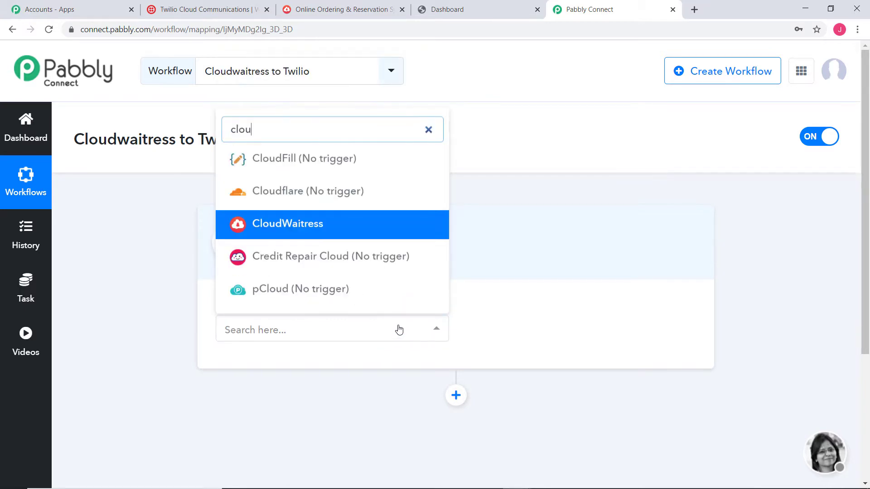
{"action": "left_click", "coordinate": [328, 223]}
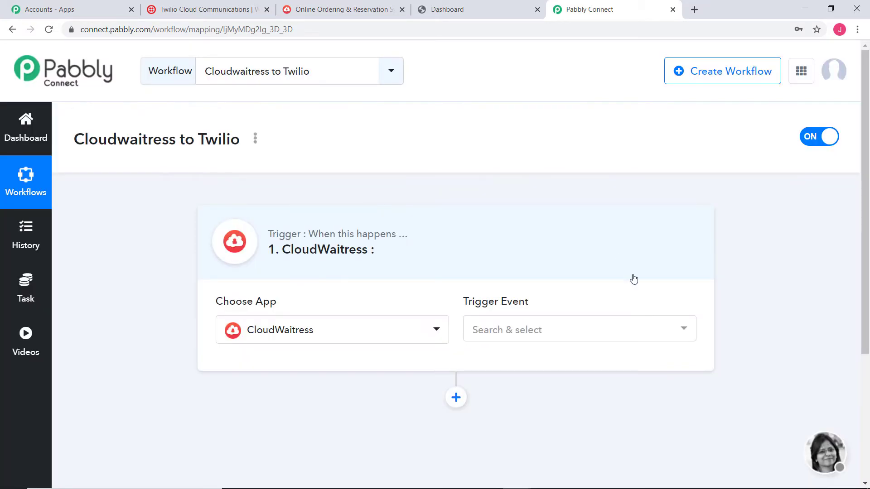
{"action": "left_click", "coordinate": [592, 336]}
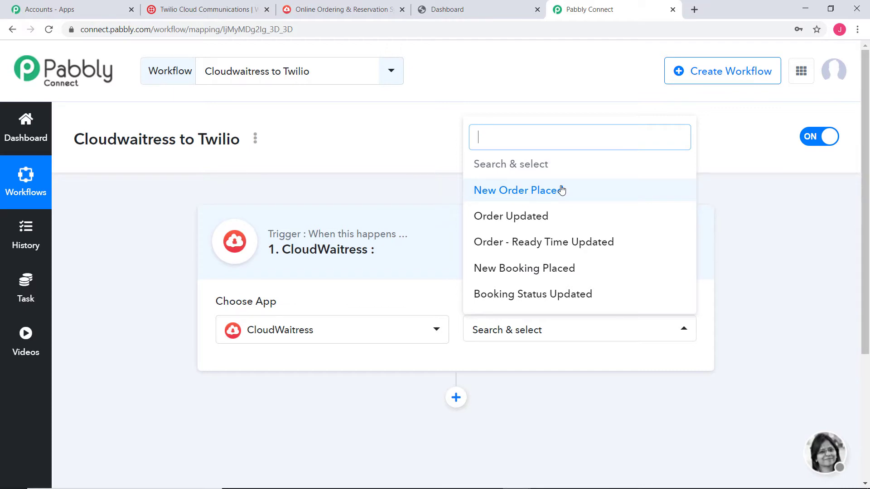
{"action": "left_click", "coordinate": [560, 190]}
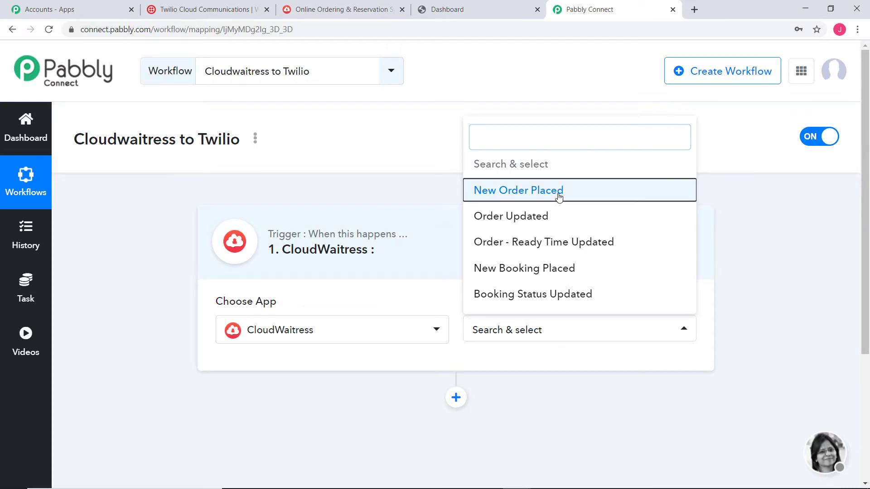
Step: Review the New Order Placed trigger event and its generated Webhook URL
{"action": "scroll", "coordinate": [560, 197], "scroll_direction": "down", "scroll_amount": 2}
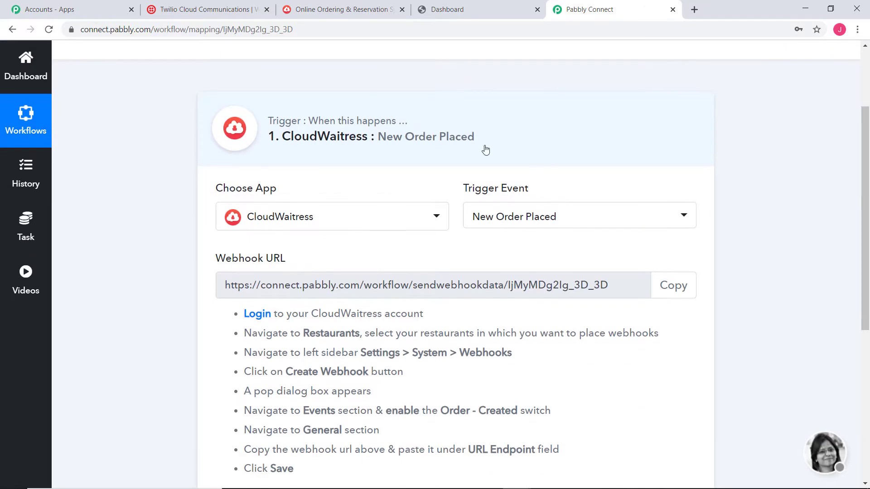
{"action": "left_click_drag", "start_coordinate": [462, 190], "coordinate": [530, 192]}
{"action": "left_click", "coordinate": [517, 191]}
{"action": "scroll", "coordinate": [278, 171], "scroll_direction": "down", "scroll_amount": 3}
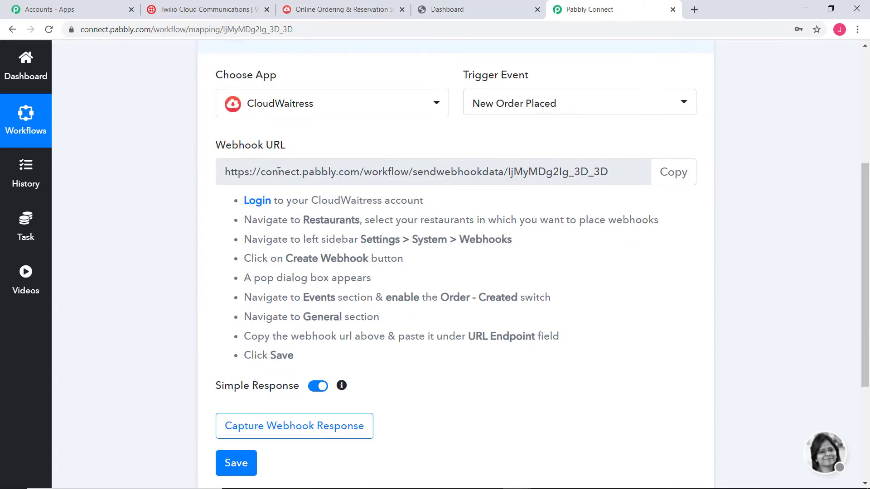
{"action": "left_click_drag", "start_coordinate": [216, 146], "coordinate": [279, 149]}
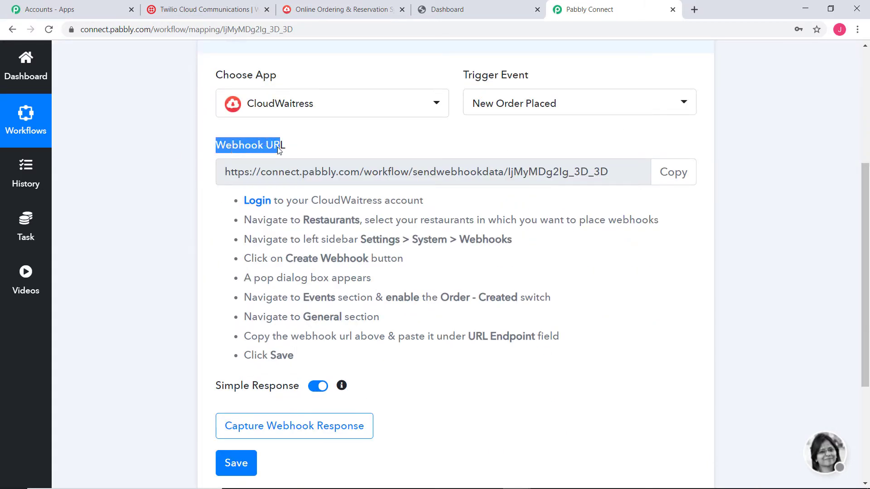
{"action": "left_click", "coordinate": [272, 151]}
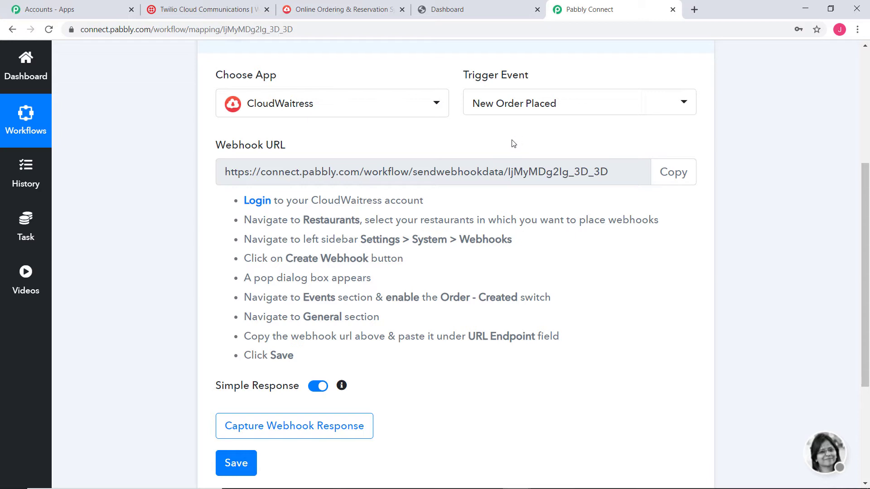
Step: Copy the webhook URL and switch to the CloudWaitress restaurants dashboard
{"action": "scroll", "coordinate": [817, 208], "scroll_direction": "up", "scroll_amount": 3}
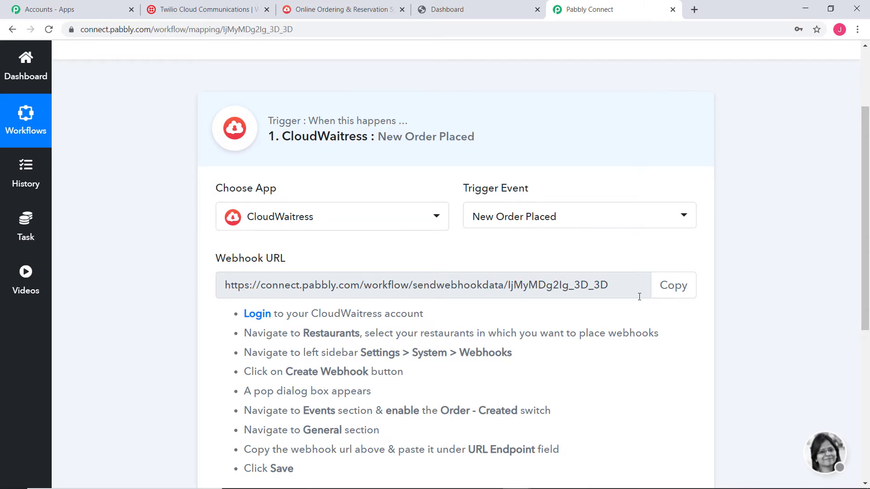
{"action": "left_click", "coordinate": [672, 286]}
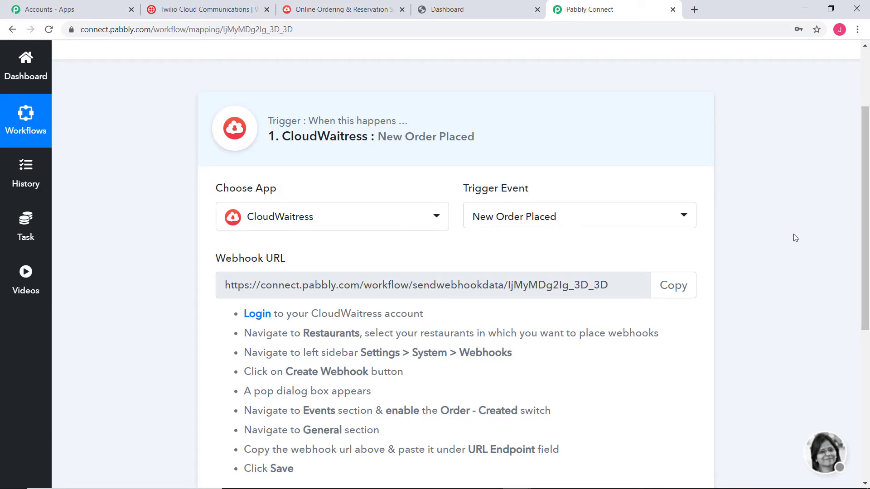
{"action": "scroll", "coordinate": [795, 238], "scroll_direction": "down", "scroll_amount": 2}
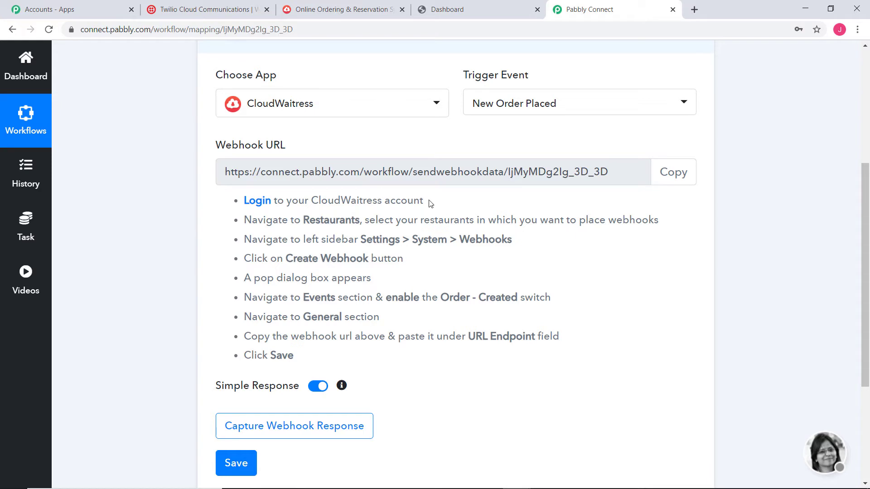
{"action": "left_click", "coordinate": [444, 12]}
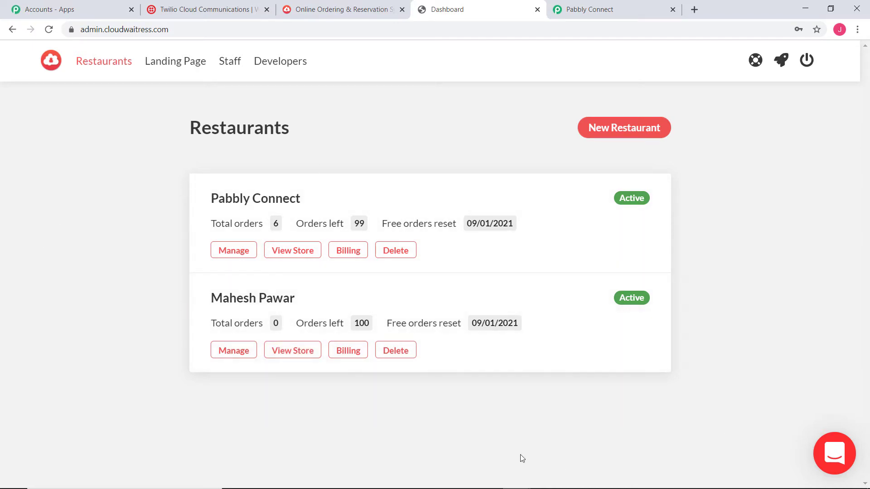
Step: Open the webhook settings of the Pabbly Connect restaurant in CloudWaitress
{"action": "left_click", "coordinate": [619, 9]}
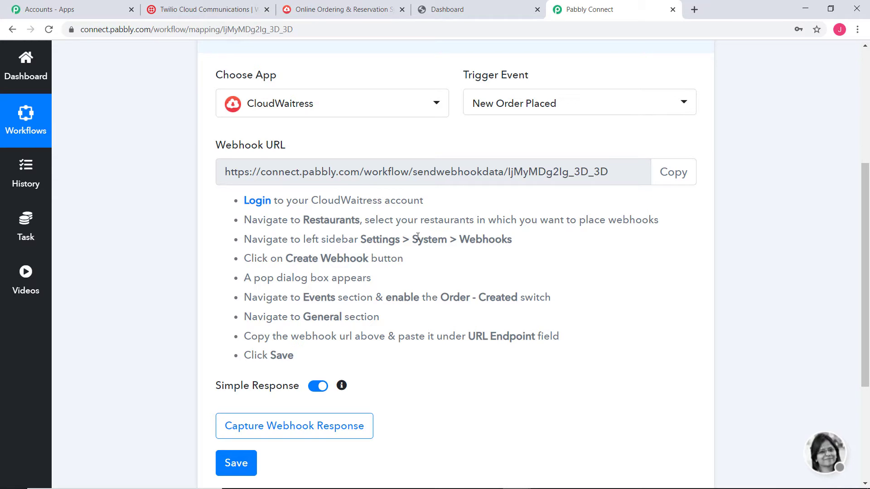
{"action": "left_click", "coordinate": [455, 14]}
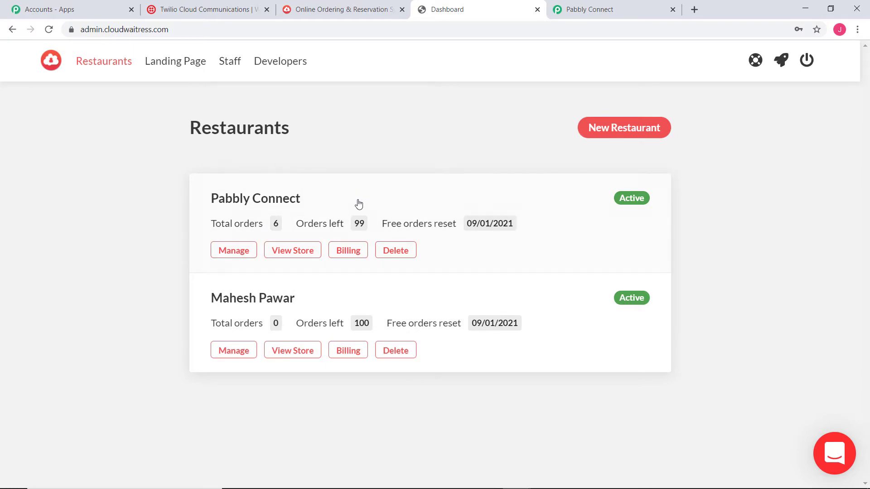
{"action": "left_click", "coordinate": [233, 251]}
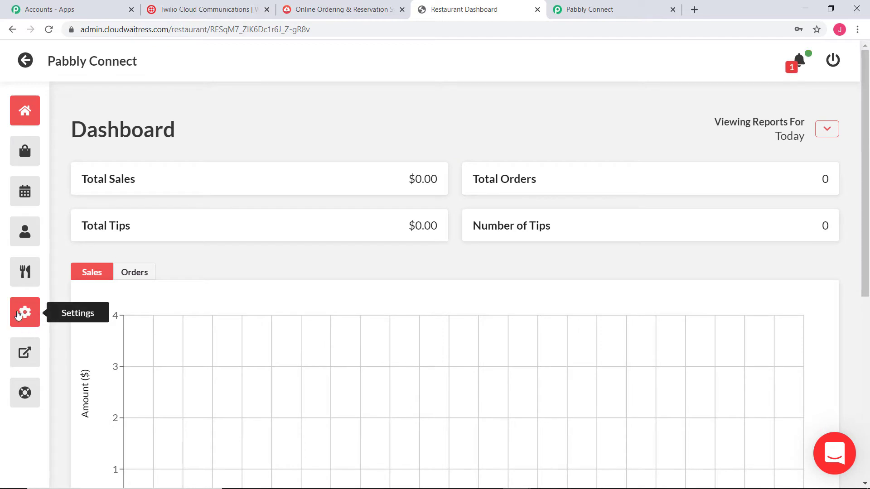
{"action": "left_click", "coordinate": [19, 314]}
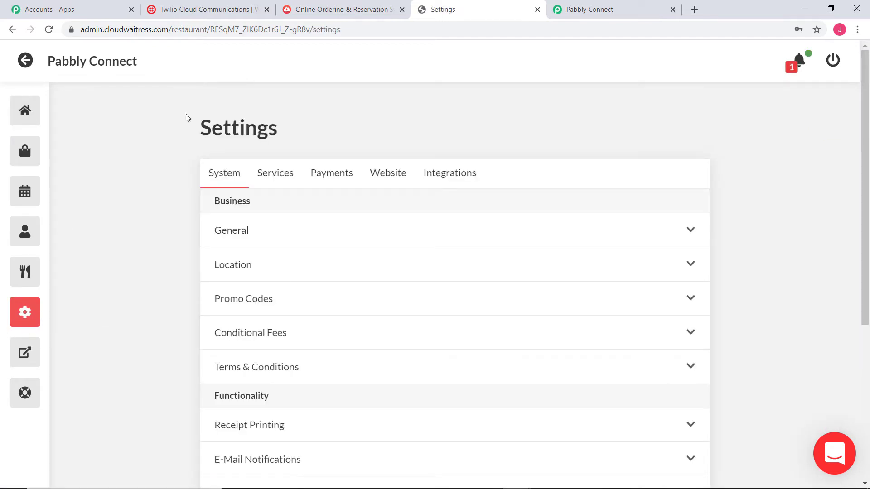
{"action": "scroll", "coordinate": [289, 243], "scroll_direction": "down", "scroll_amount": 5}
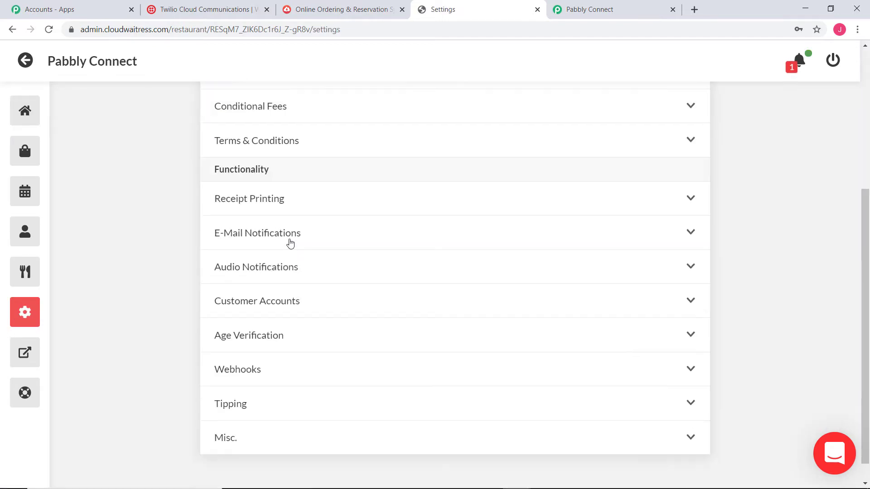
{"action": "left_click", "coordinate": [250, 345]}
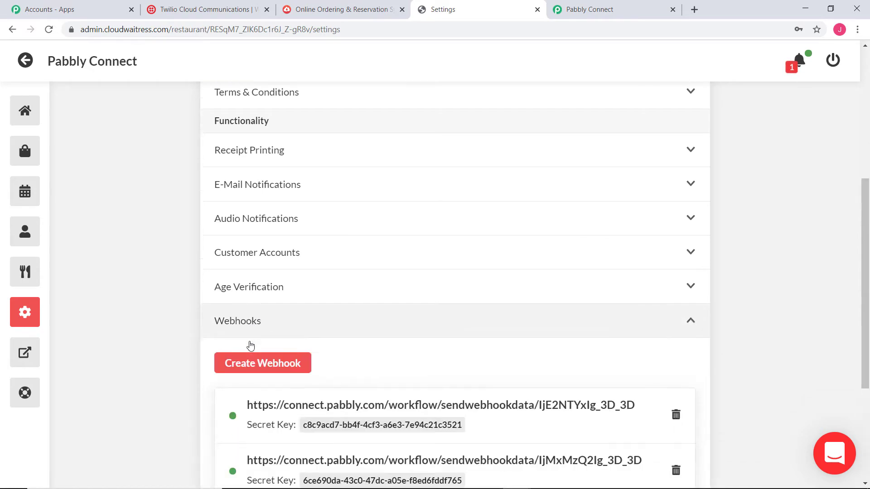
{"action": "scroll", "coordinate": [815, 185], "scroll_direction": "down", "scroll_amount": 4}
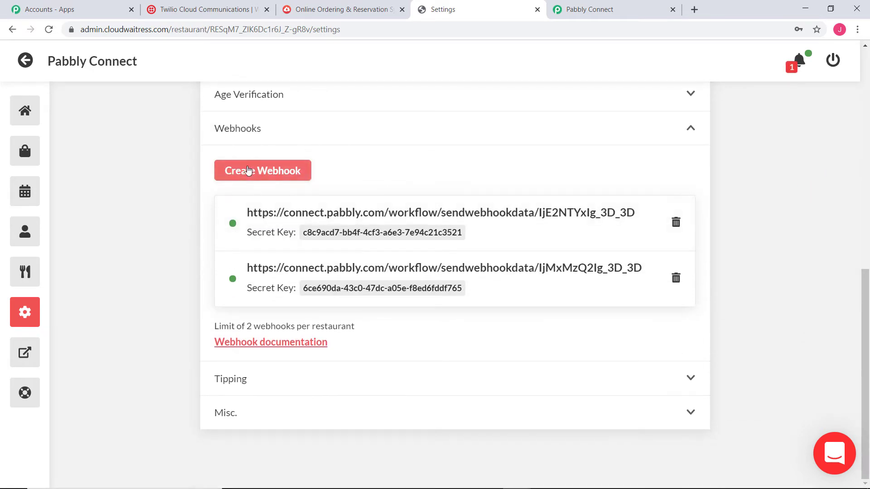
Step: Delete the second, older webhook and start creating a new one
{"action": "left_click", "coordinate": [235, 171]}
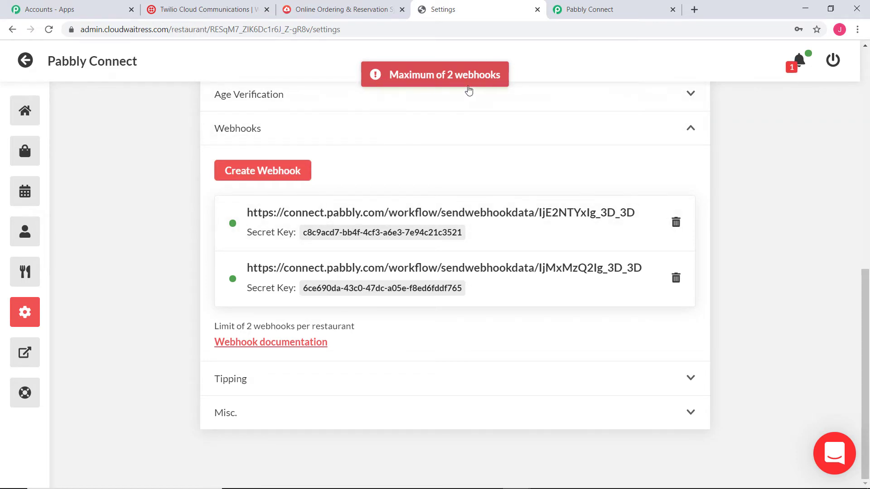
{"action": "left_click", "coordinate": [673, 283]}
{"action": "left_click", "coordinate": [550, 322]}
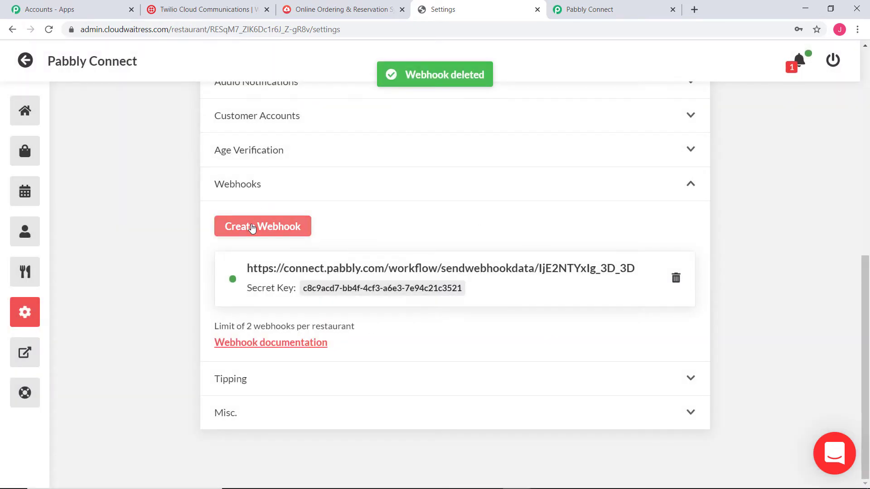
{"action": "left_click", "coordinate": [252, 227]}
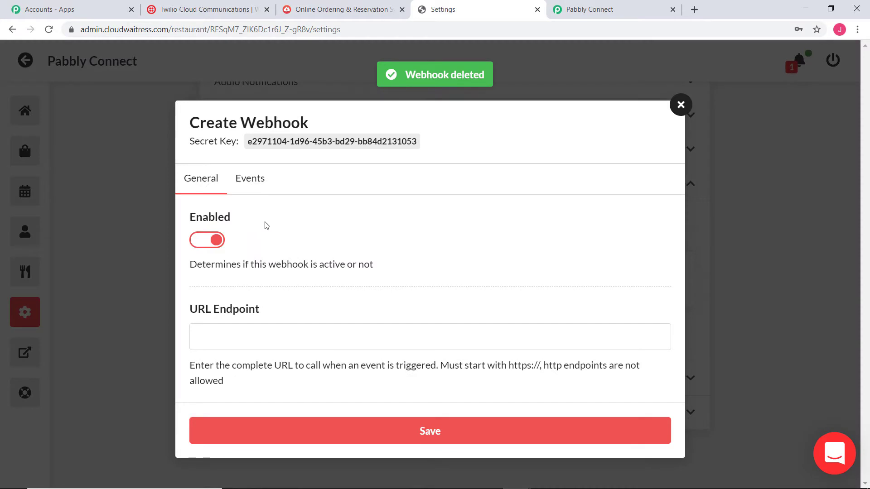
Step: Paste the Pabbly Connect webhook URL into the new webhook's URL Endpoint field
{"action": "left_click", "coordinate": [224, 334]}
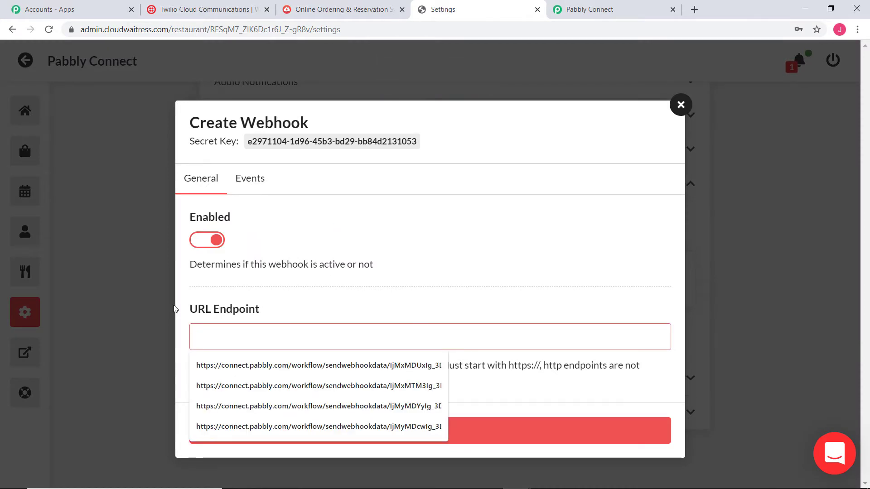
{"action": "left_click", "coordinate": [597, 9]}
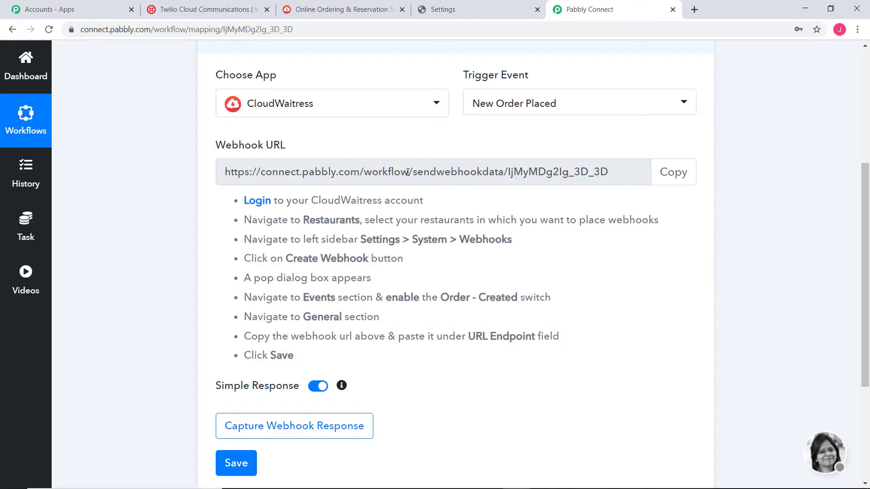
{"action": "left_click", "coordinate": [674, 172]}
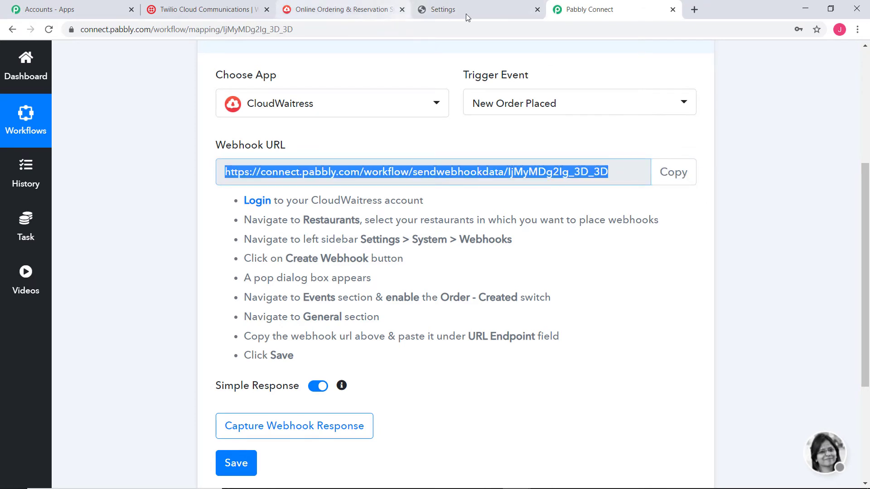
{"action": "left_click", "coordinate": [466, 13]}
{"action": "right_click", "coordinate": [246, 340]}
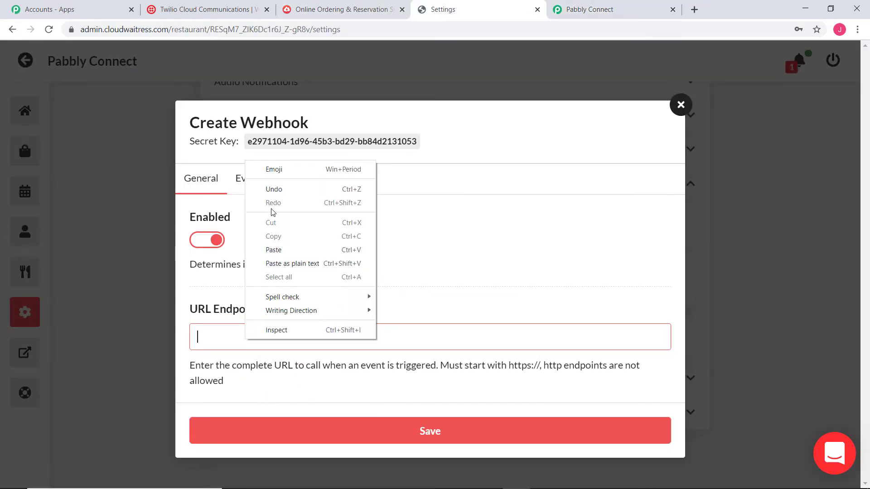
{"action": "left_click", "coordinate": [281, 248]}
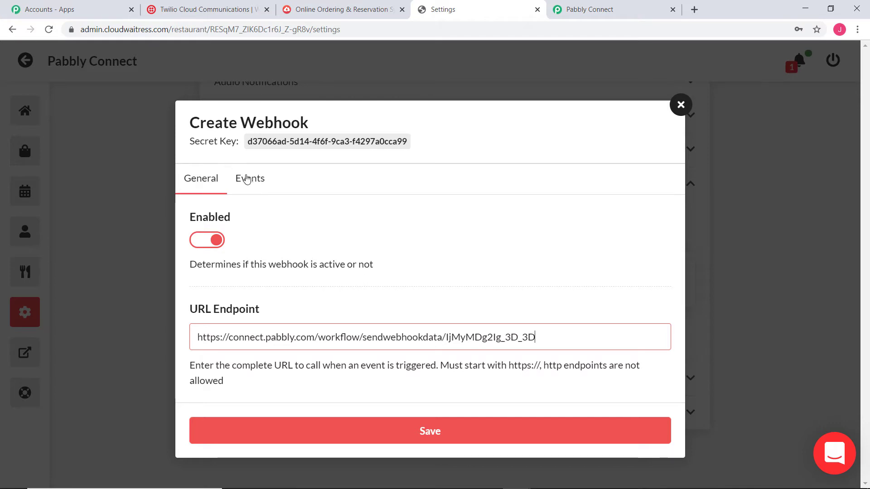
Step: Check the webhook's Events toggles against Pabbly's instructions and save the webhook
{"action": "left_click", "coordinate": [247, 178]}
{"action": "left_click", "coordinate": [584, 9]}
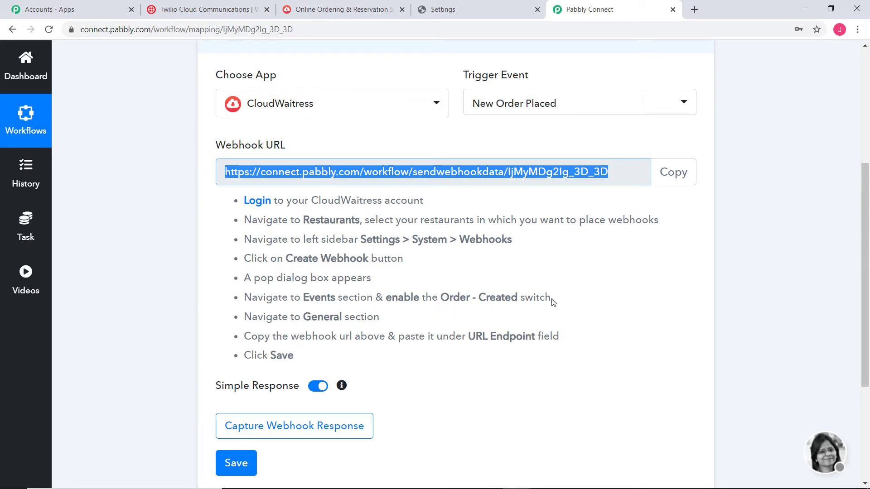
{"action": "left_click", "coordinate": [480, 9]}
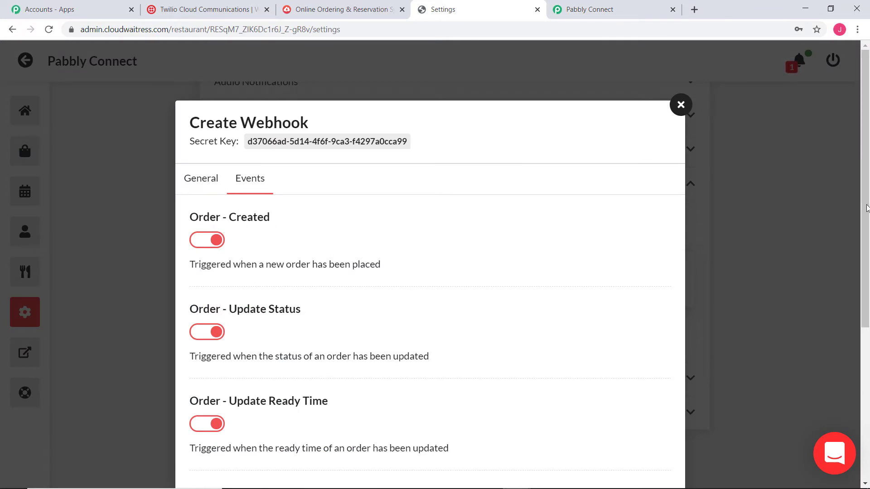
{"action": "left_click", "coordinate": [625, 12]}
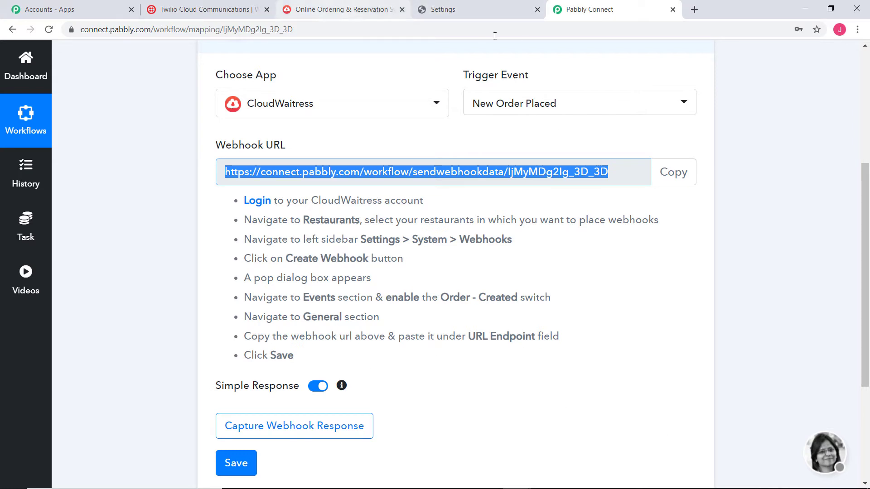
{"action": "left_click", "coordinate": [491, 12]}
{"action": "scroll", "coordinate": [490, 342], "scroll_direction": "down", "scroll_amount": 5}
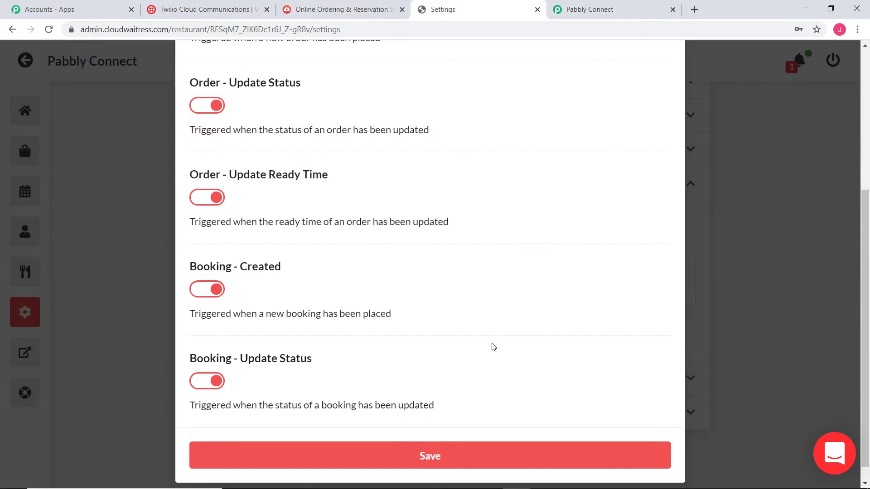
{"action": "left_click", "coordinate": [420, 427]}
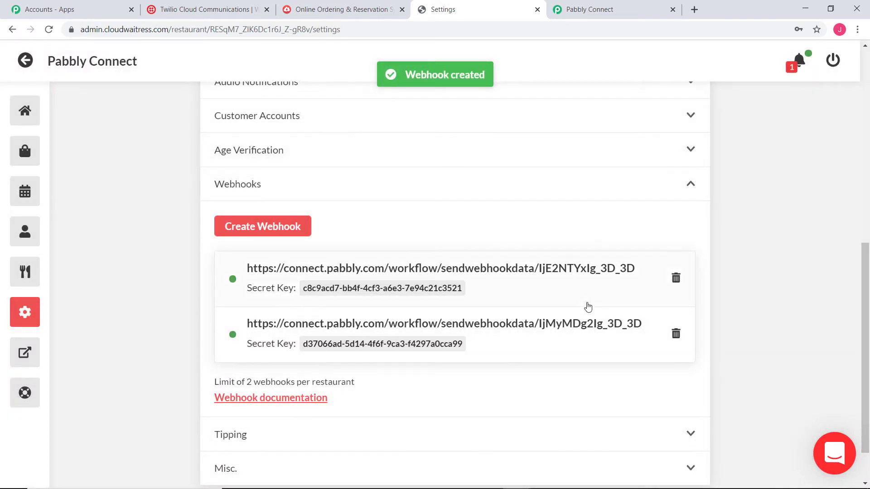
Step: Start Capture Webhook Response in Pabbly Connect, then return to CloudWaitress settings
{"action": "left_click", "coordinate": [602, 9]}
{"action": "scroll", "coordinate": [779, 323], "scroll_direction": "down", "scroll_amount": 3}
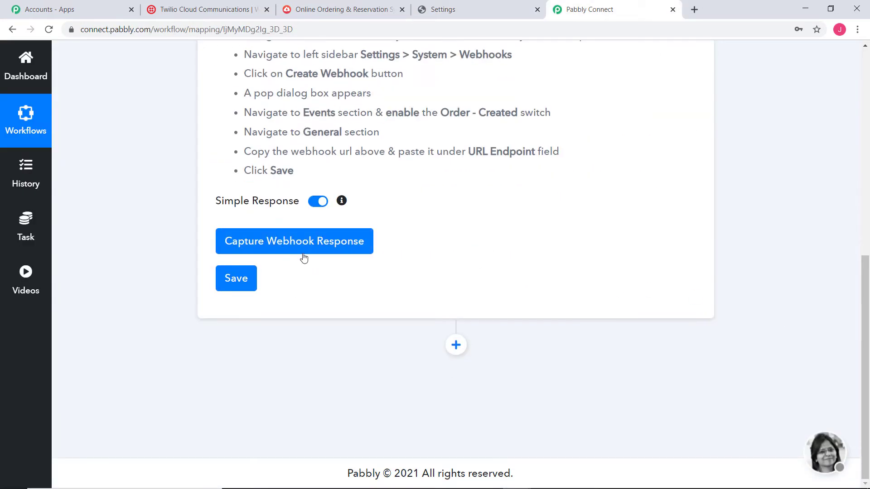
{"action": "left_click", "coordinate": [300, 254]}
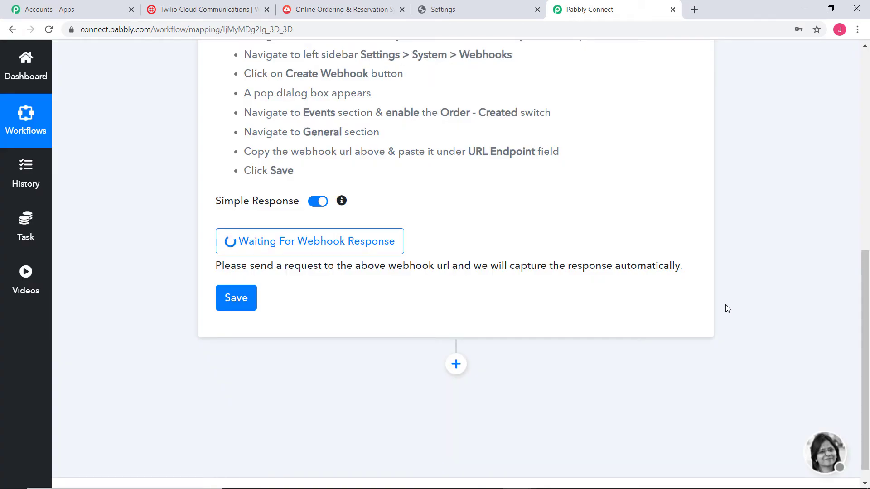
{"action": "scroll", "coordinate": [726, 307], "scroll_direction": "up", "scroll_amount": 5}
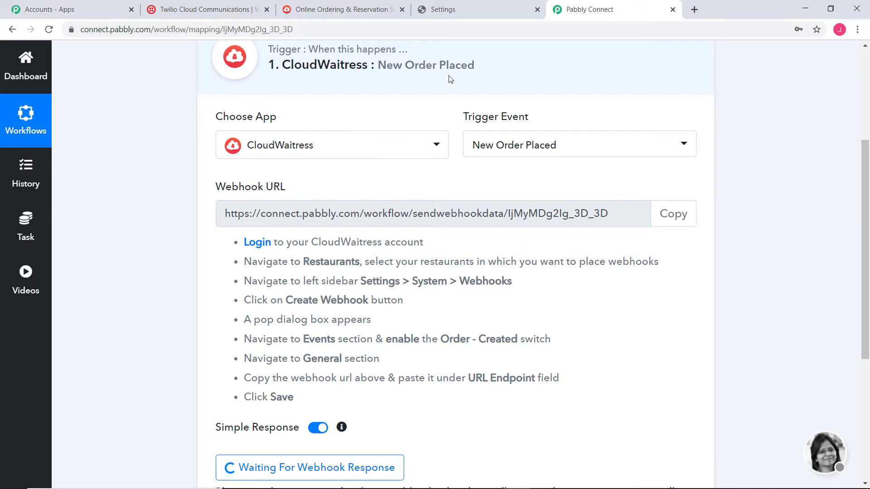
{"action": "left_click", "coordinate": [442, 10]}
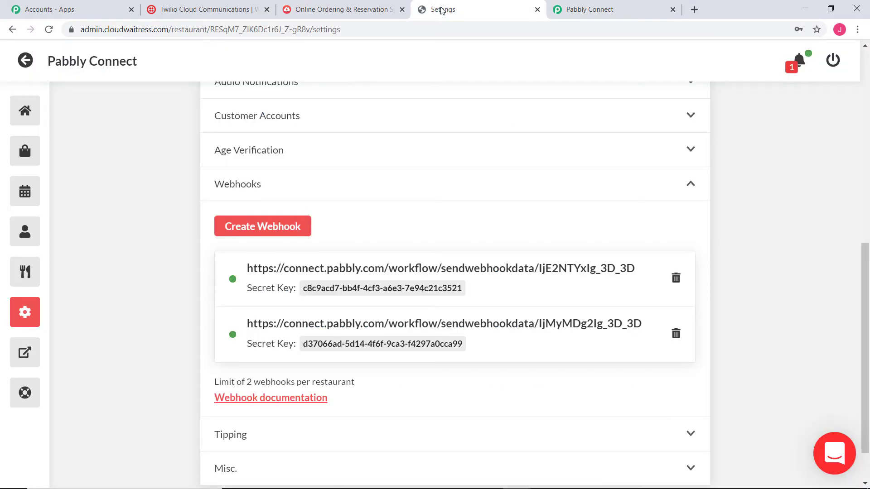
Step: Open the Pabbly Connect restaurant's online store from the restaurants list
{"action": "left_click", "coordinate": [25, 111]}
{"action": "left_click", "coordinate": [26, 60]}
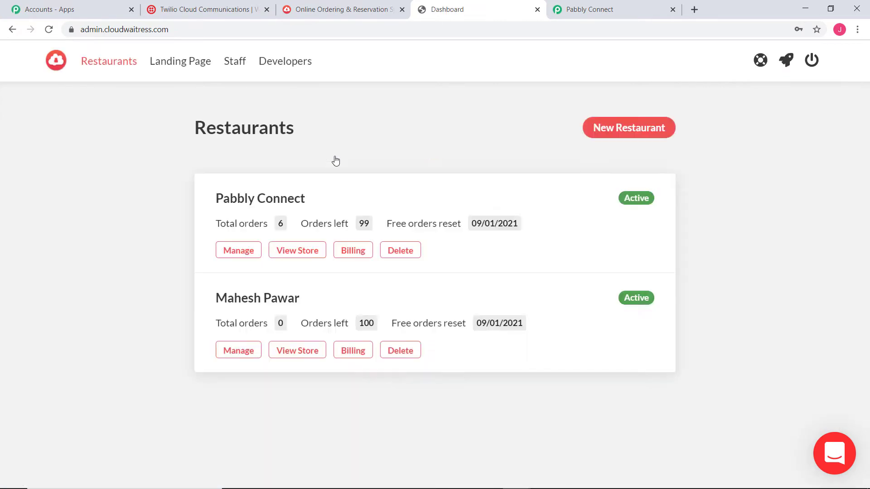
{"action": "left_click", "coordinate": [288, 251]}
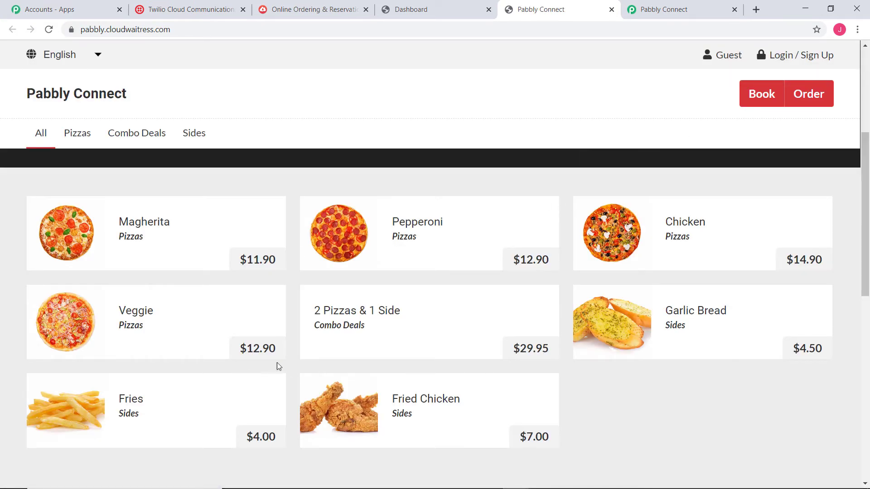
Step: Start a pickup order for now and open the $12.90 Pepperoni pizza's options
{"action": "left_click", "coordinate": [424, 236]}
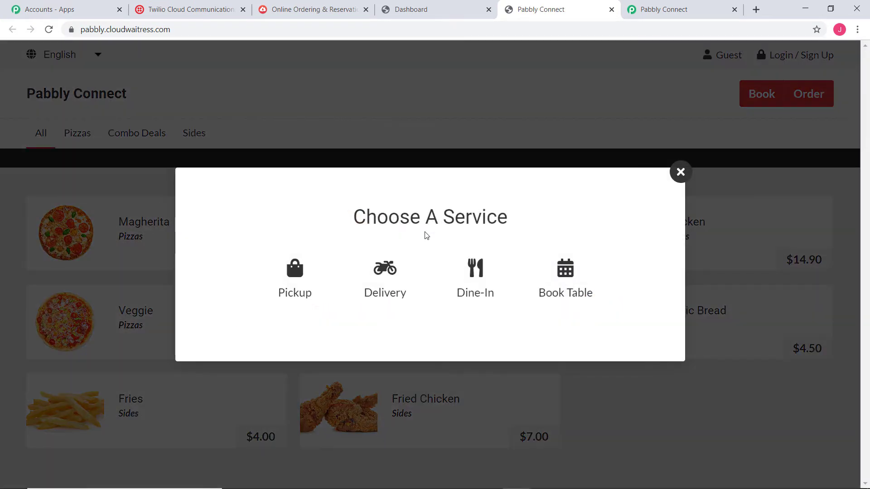
{"action": "left_click", "coordinate": [281, 275]}
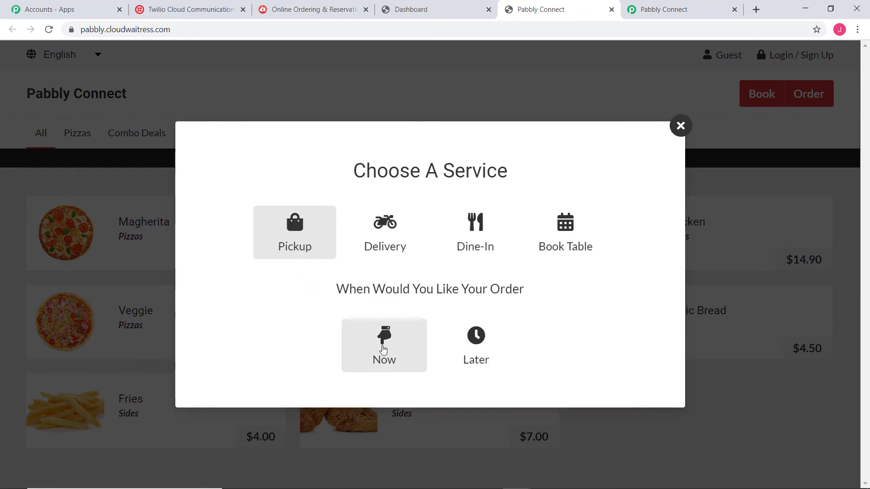
{"action": "left_click", "coordinate": [382, 349]}
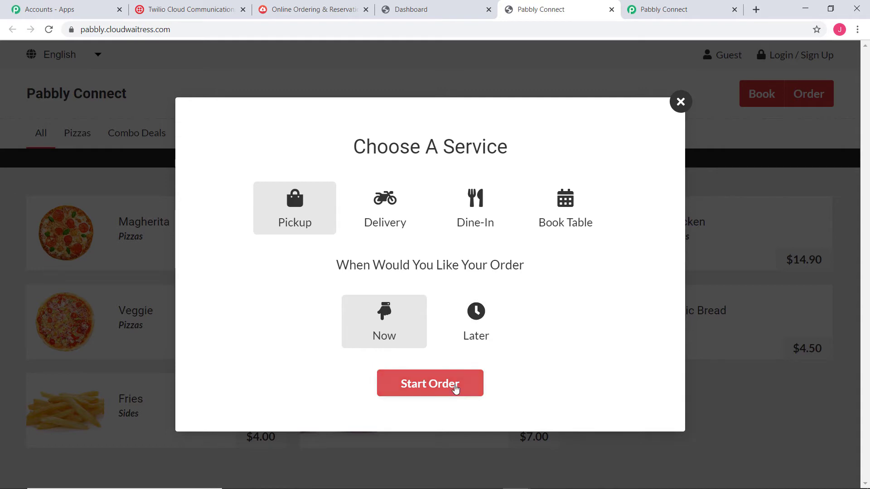
{"action": "left_click", "coordinate": [454, 386]}
{"action": "left_click", "coordinate": [497, 241]}
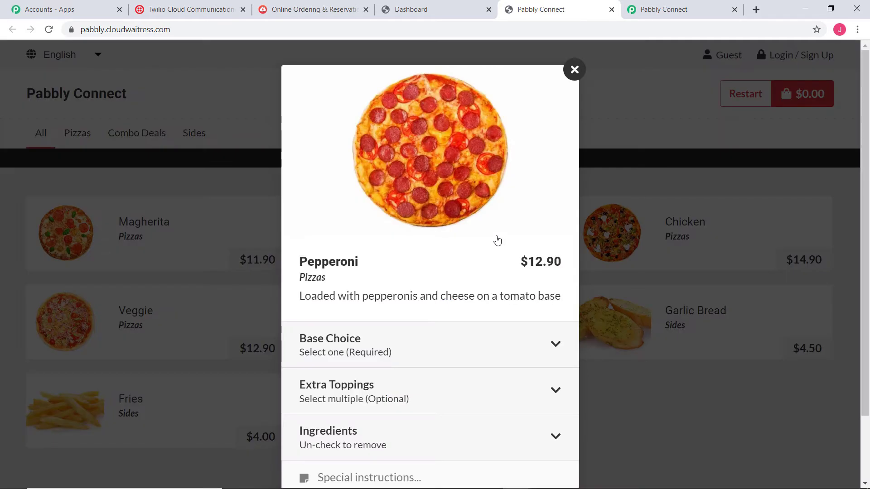
Step: Choose the Classic base and Extra Onion topping for the Pepperoni pizza
{"action": "scroll", "coordinate": [478, 249], "scroll_direction": "down", "scroll_amount": 2}
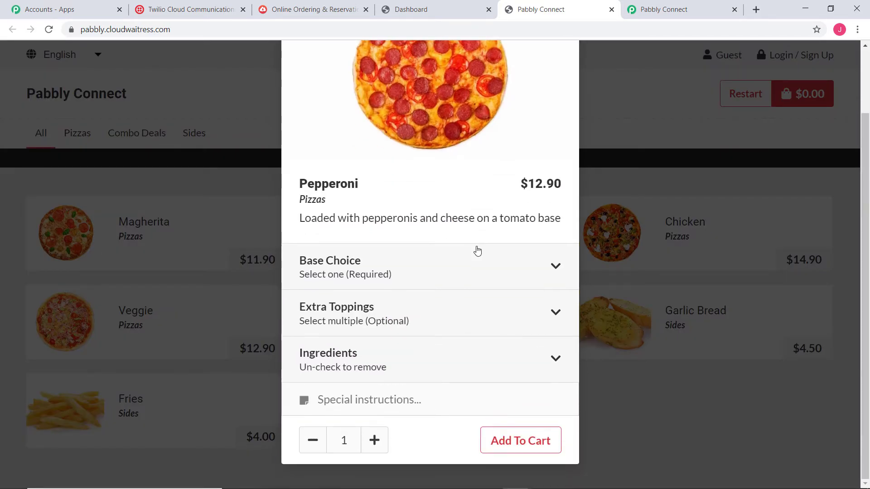
{"action": "left_click", "coordinate": [531, 440]}
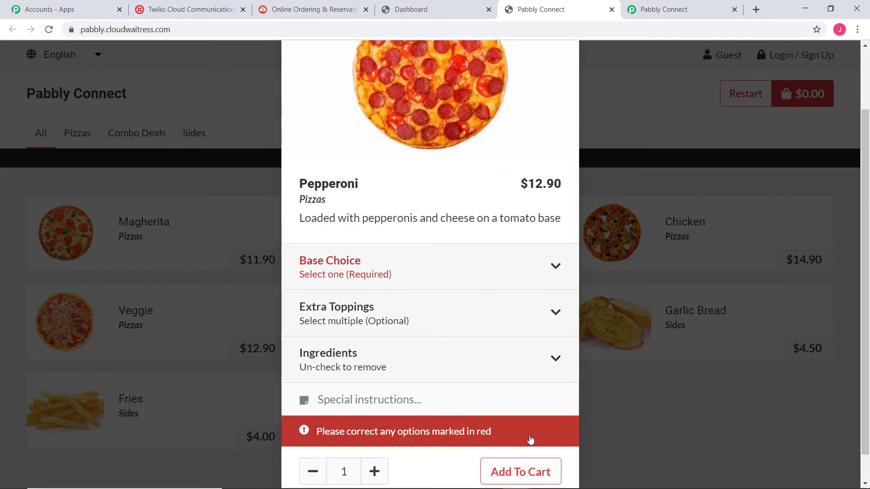
{"action": "left_click", "coordinate": [436, 273]}
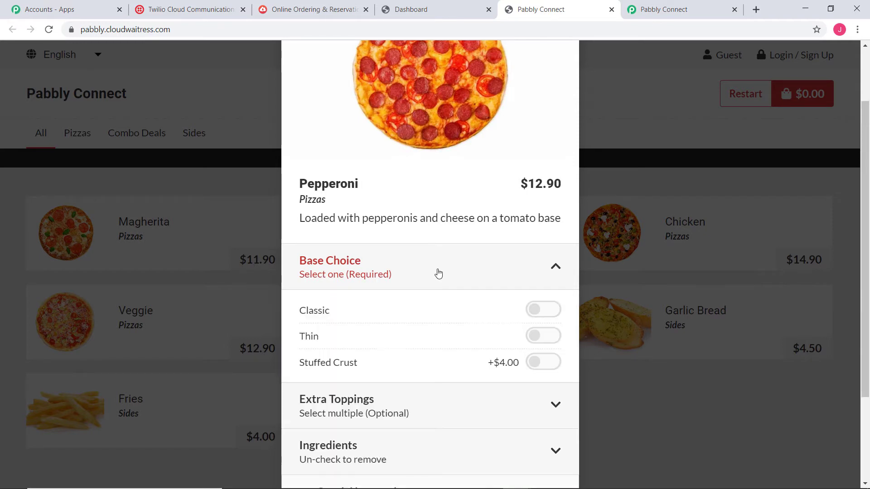
{"action": "left_click", "coordinate": [545, 311]}
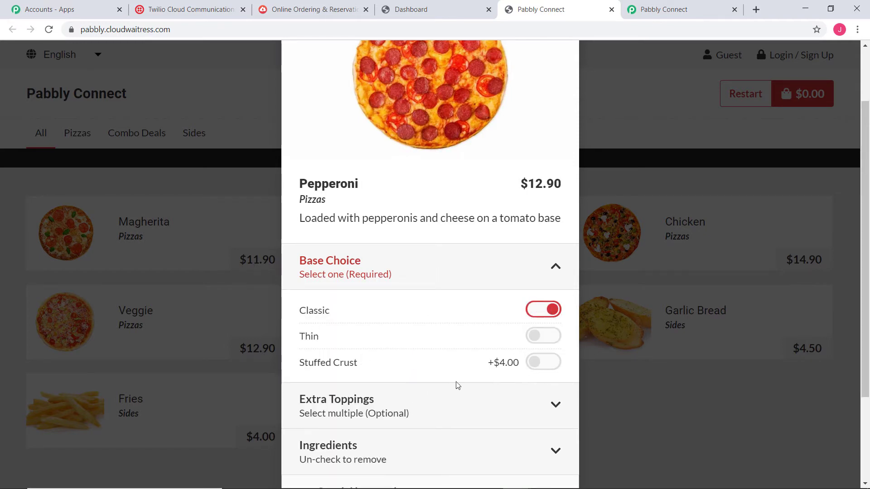
{"action": "scroll", "coordinate": [458, 386], "scroll_direction": "down", "scroll_amount": 3}
{"action": "left_click", "coordinate": [434, 304]}
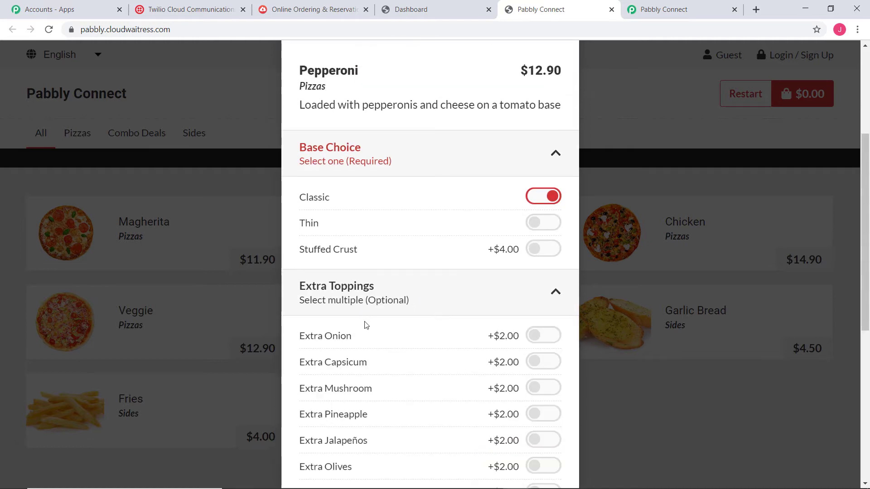
{"action": "left_click", "coordinate": [402, 331]}
Step: Add the customised pizza to the cart and open the $14.90 cart
{"action": "scroll", "coordinate": [444, 208], "scroll_direction": "down", "scroll_amount": 7}
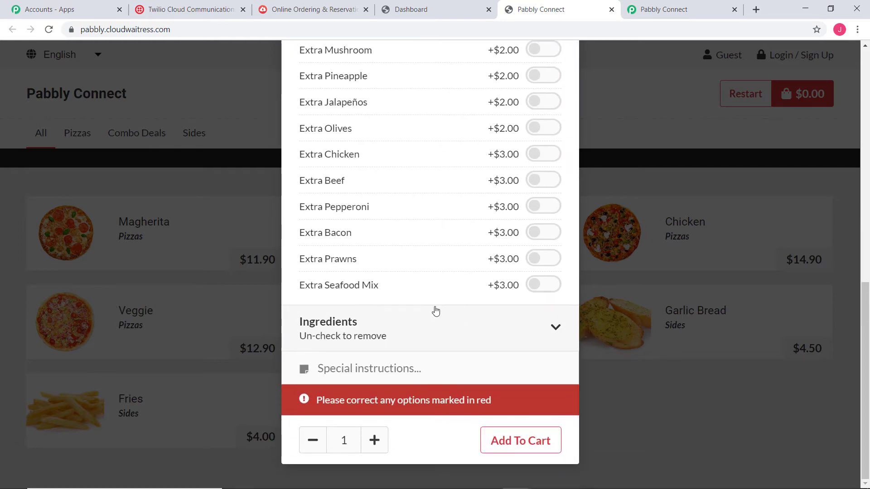
{"action": "left_click", "coordinate": [433, 333]}
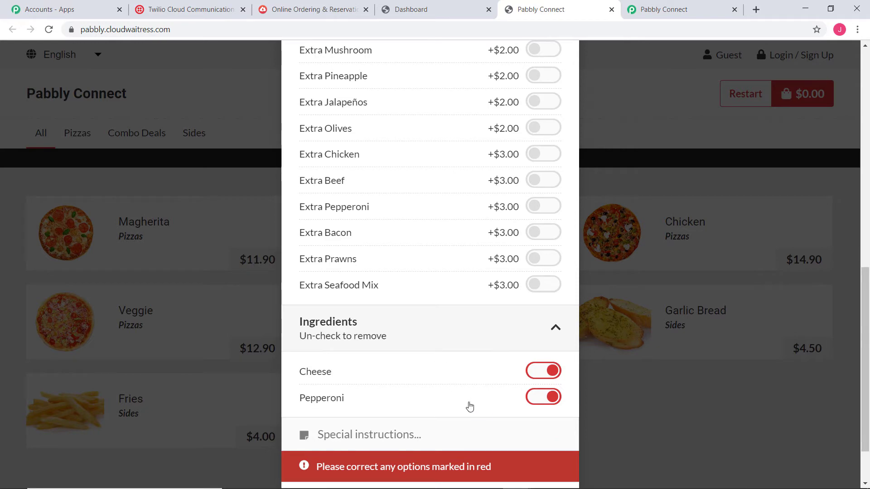
{"action": "scroll", "coordinate": [462, 403], "scroll_direction": "down", "scroll_amount": 3}
{"action": "left_click", "coordinate": [526, 445]}
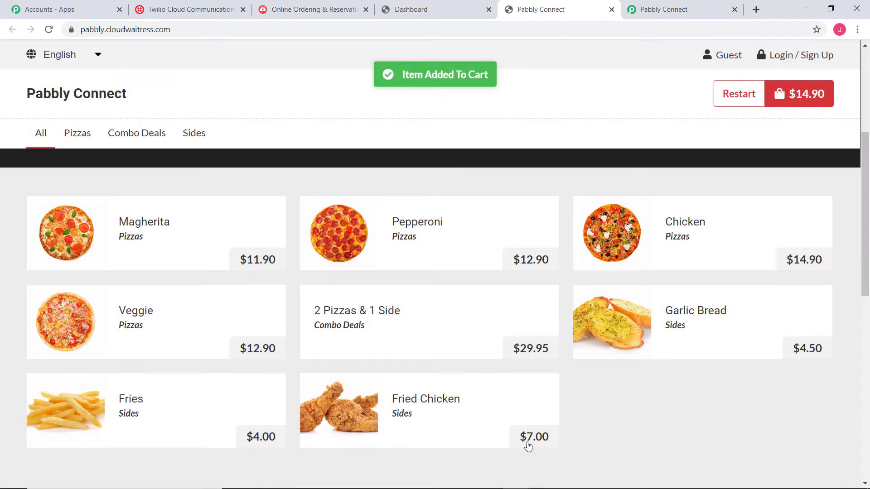
{"action": "left_click", "coordinate": [802, 93]}
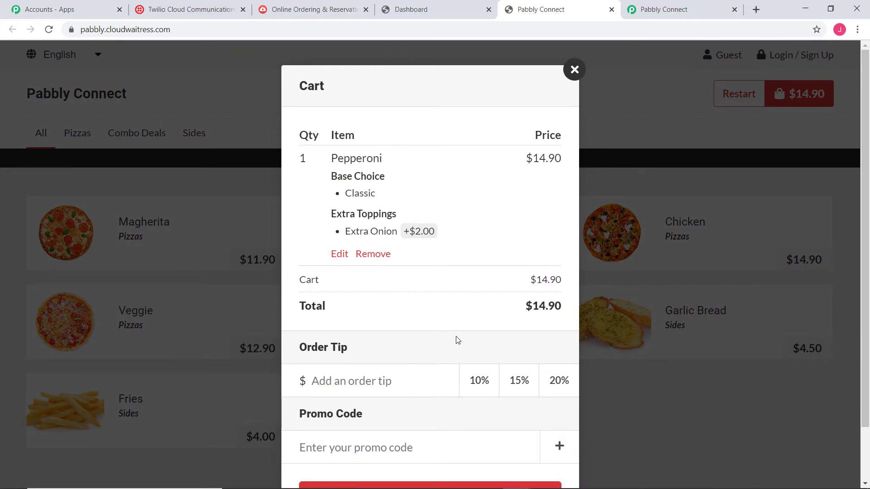
Step: Proceed to checkout and enter the customer's full name, e-mail and phone number
{"action": "scroll", "coordinate": [456, 339], "scroll_direction": "down", "scroll_amount": 2}
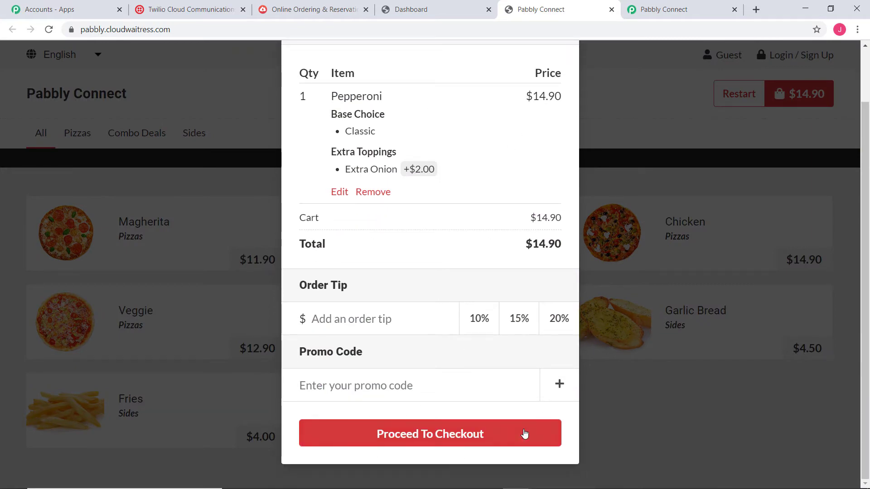
{"action": "left_click", "coordinate": [459, 434]}
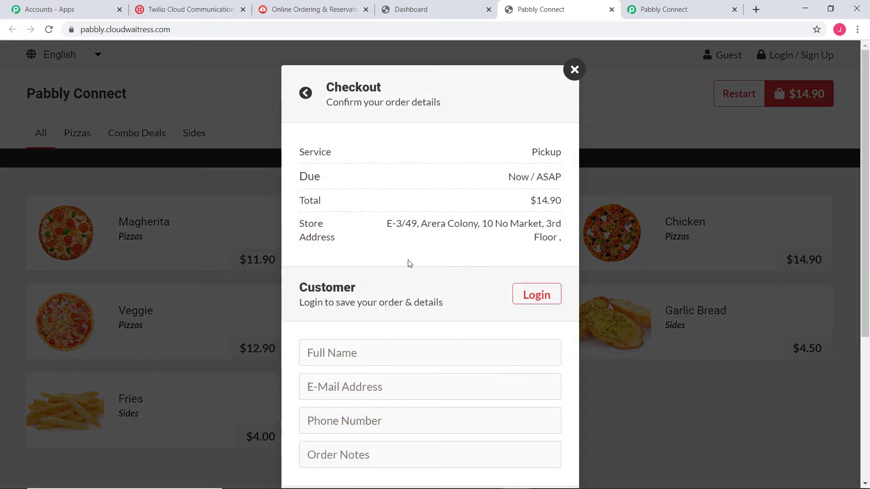
{"action": "scroll", "coordinate": [474, 234], "scroll_direction": "down", "scroll_amount": 3}
{"action": "left_click", "coordinate": [374, 240]}
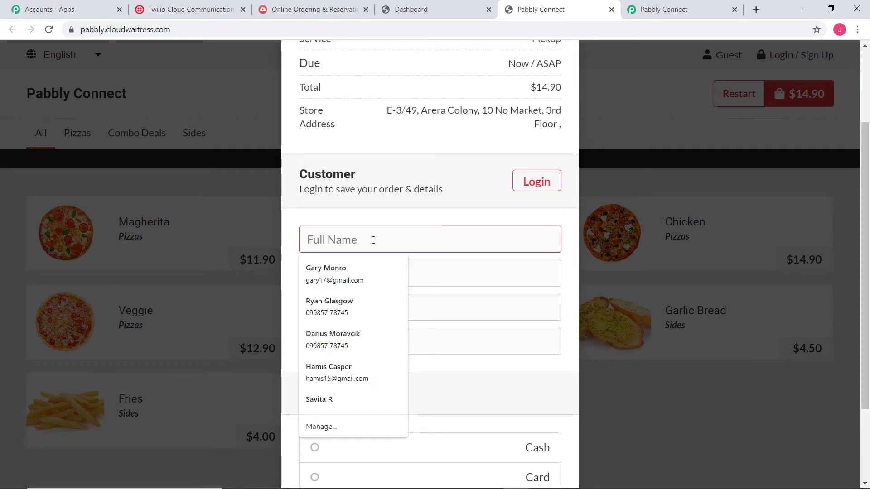
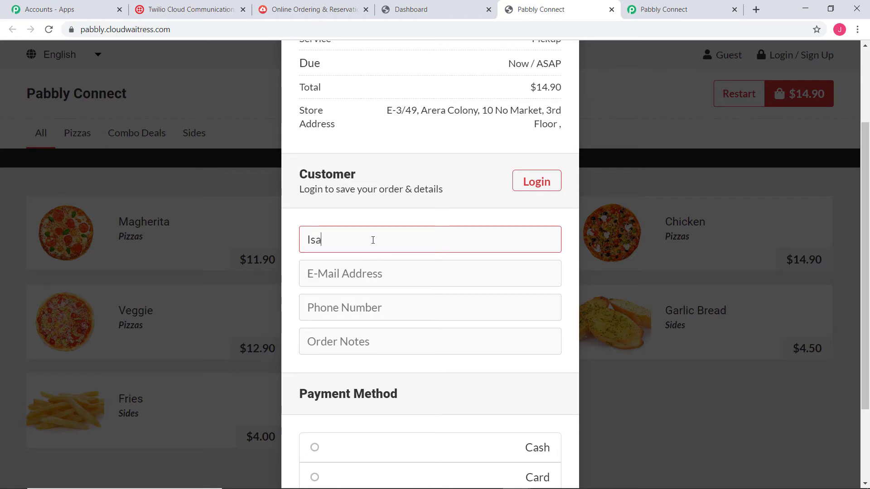
{"action": "left_click", "coordinate": [355, 273]}
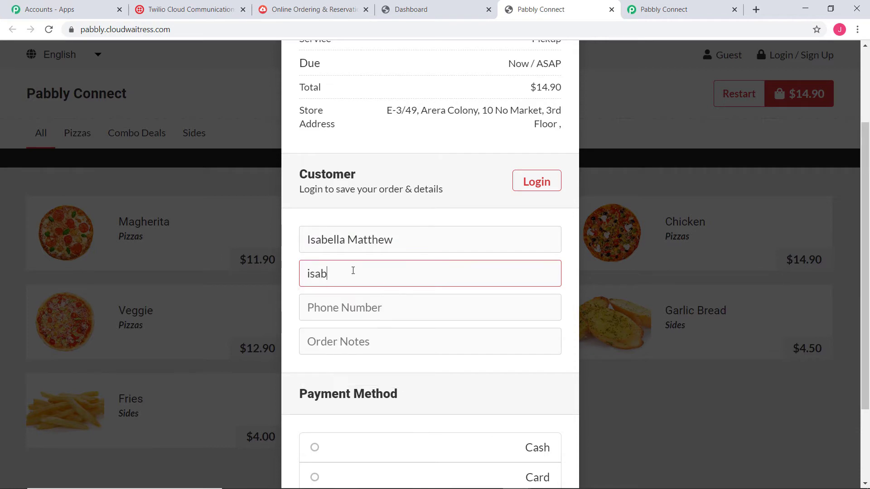
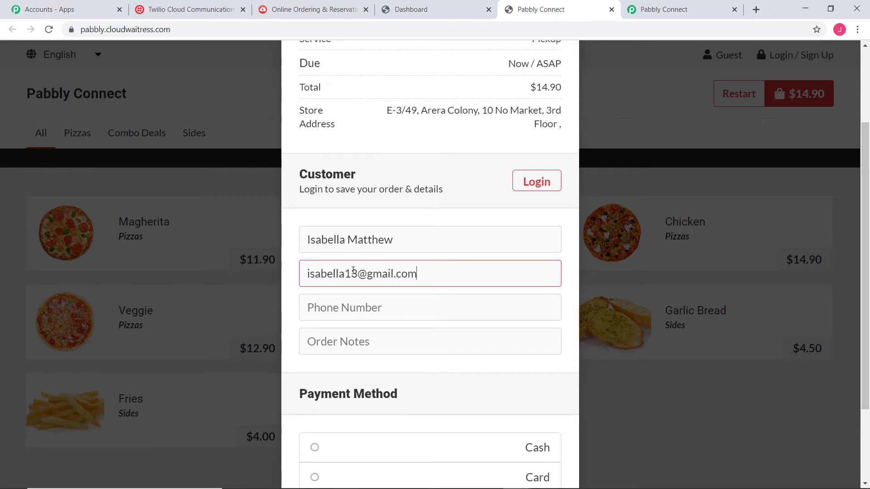
{"action": "left_click", "coordinate": [349, 308]}
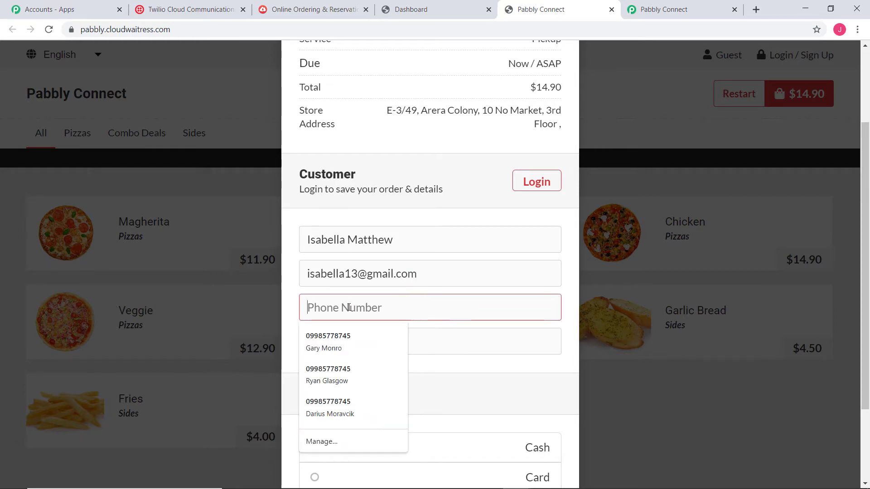
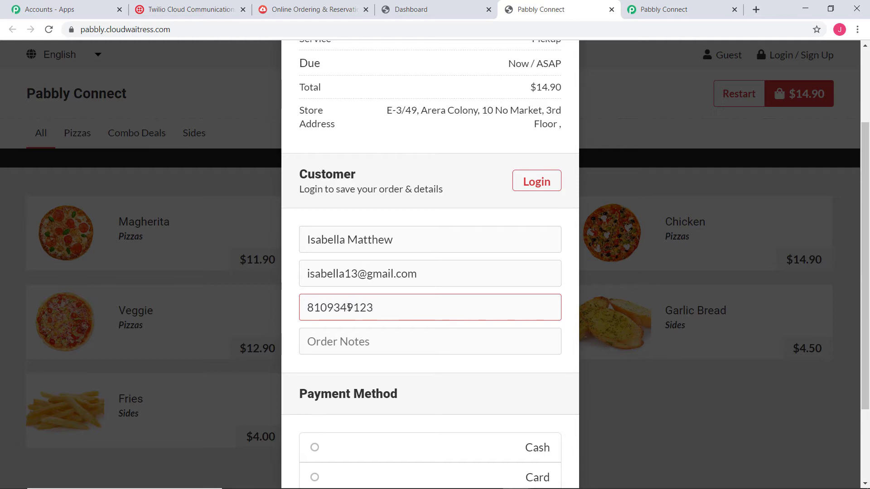
Step: Pay by cash, place the $14.90 pickup order, and return to Pabbly Connect
{"action": "scroll", "coordinate": [342, 342], "scroll_direction": "down", "scroll_amount": 3}
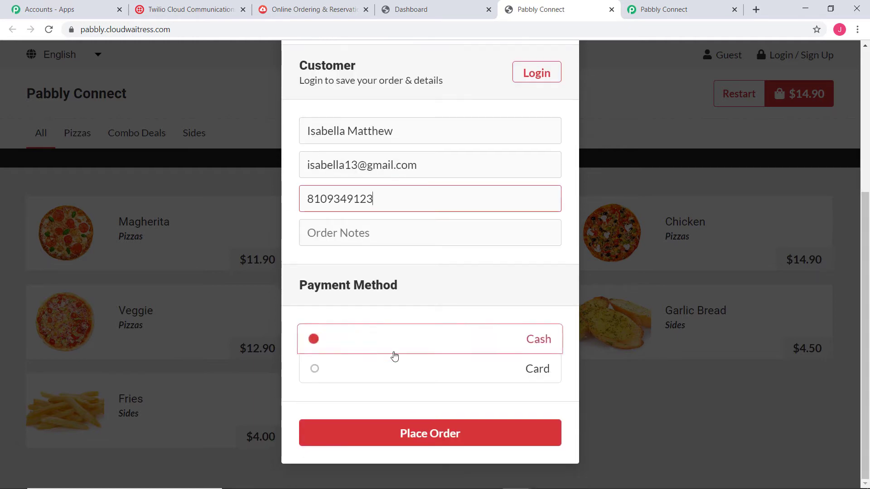
{"action": "left_click", "coordinate": [306, 341]}
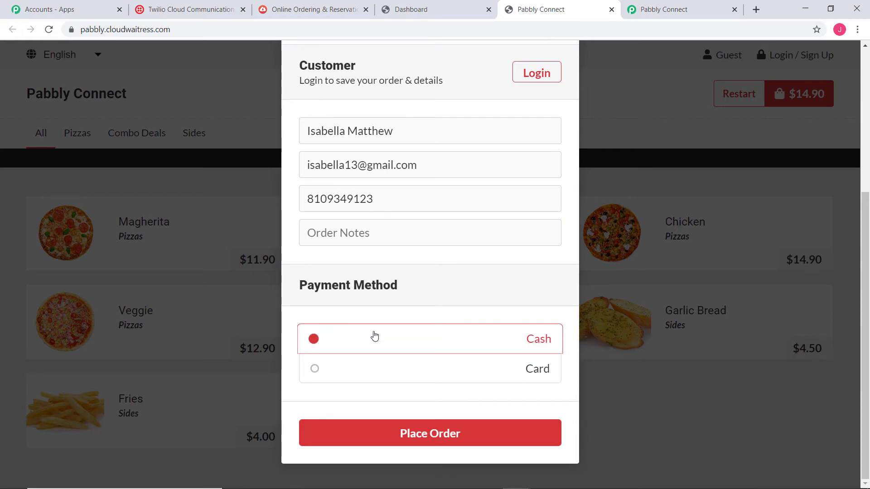
{"action": "left_click", "coordinate": [467, 434]}
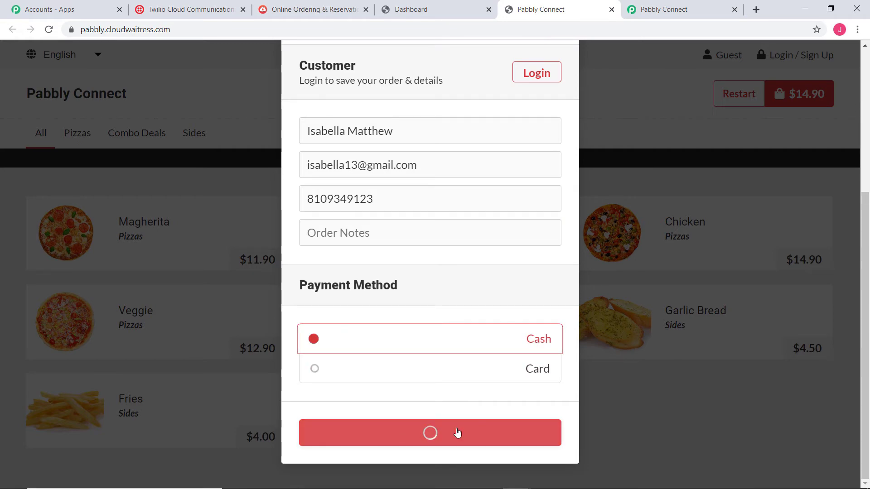
{"action": "left_click", "coordinate": [574, 70]}
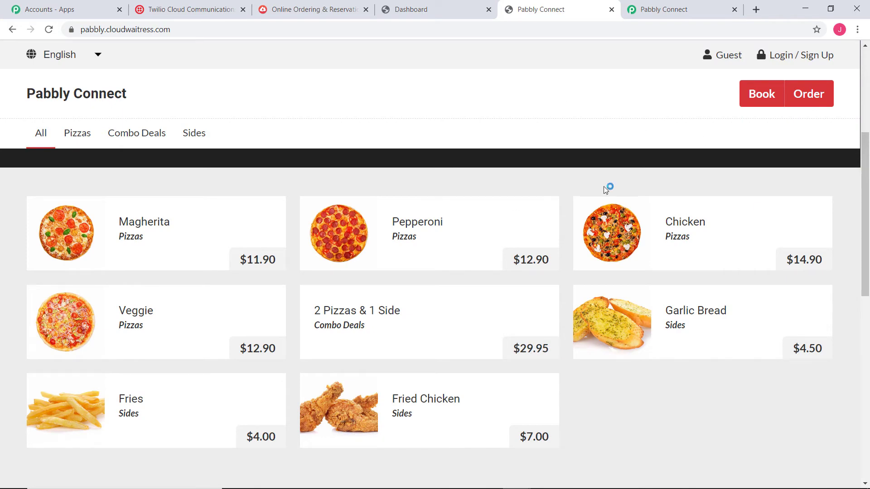
{"action": "left_click", "coordinate": [668, 15]}
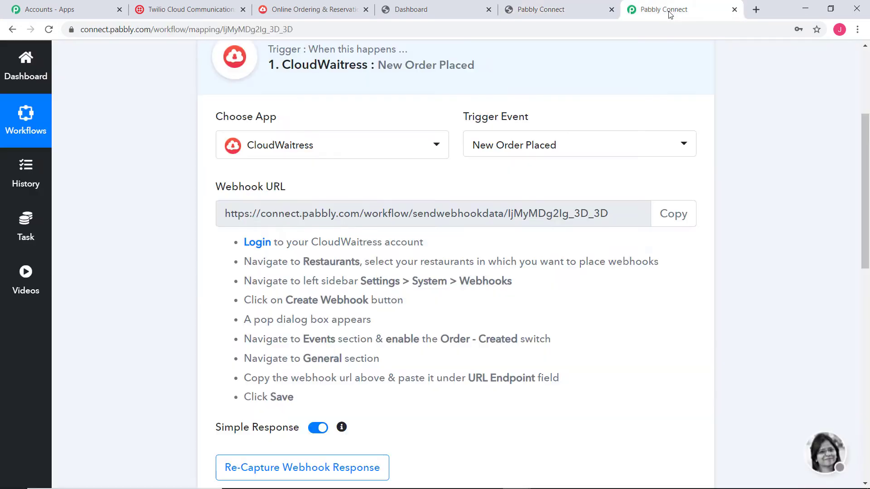
Step: Scroll through the captured webhook response showing the Pepperoni order at 14.9
{"action": "scroll", "coordinate": [618, 287], "scroll_direction": "down", "scroll_amount": 7}
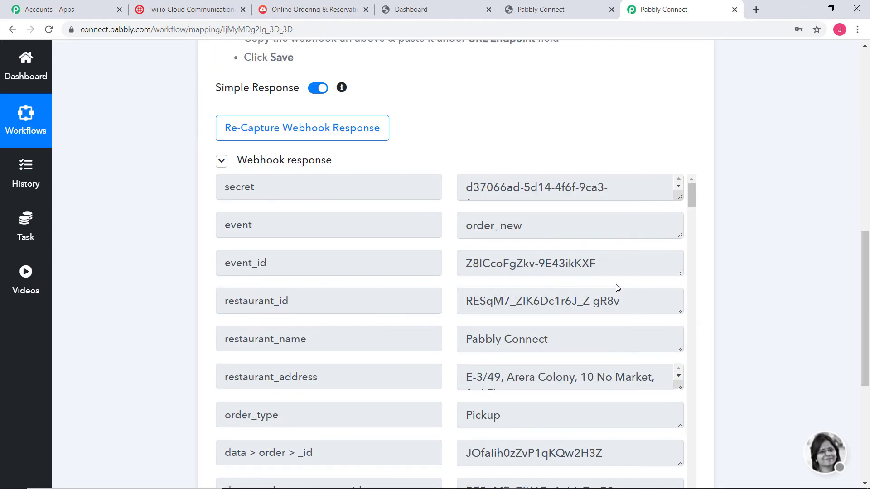
{"action": "scroll", "coordinate": [609, 199], "scroll_direction": "down", "scroll_amount": 3}
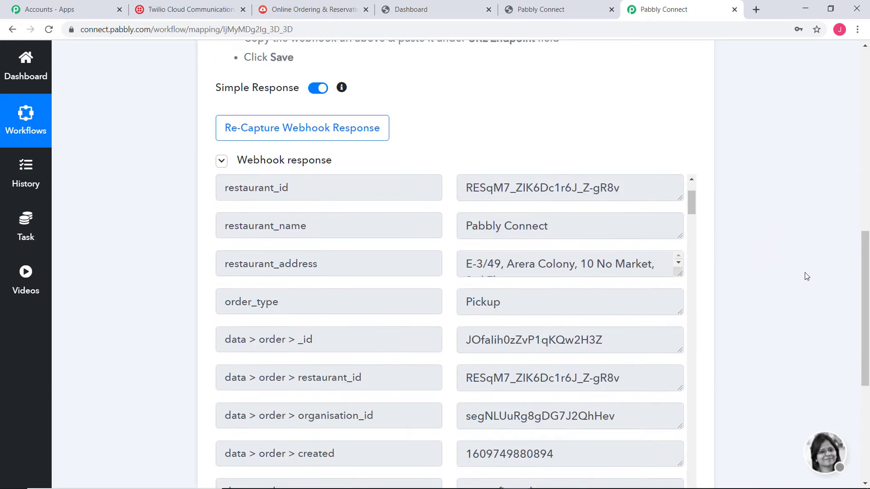
{"action": "scroll", "coordinate": [770, 255], "scroll_direction": "down", "scroll_amount": 4}
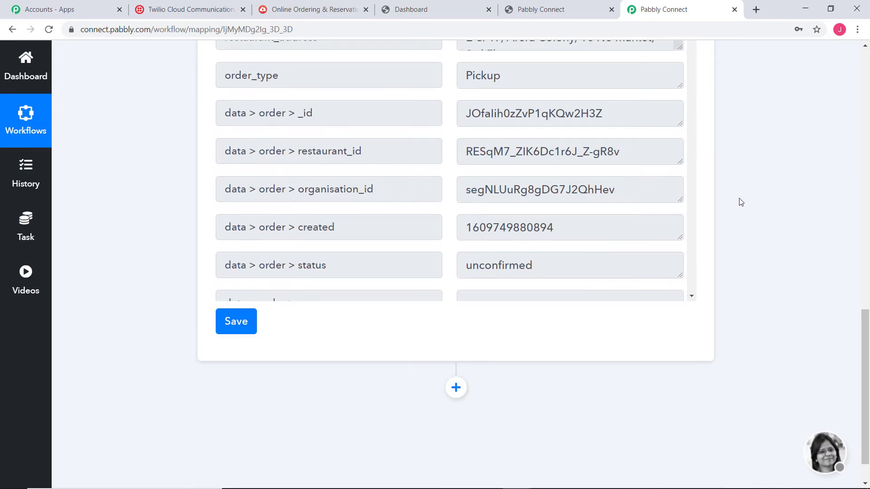
{"action": "scroll", "coordinate": [740, 202], "scroll_direction": "up", "scroll_amount": 2}
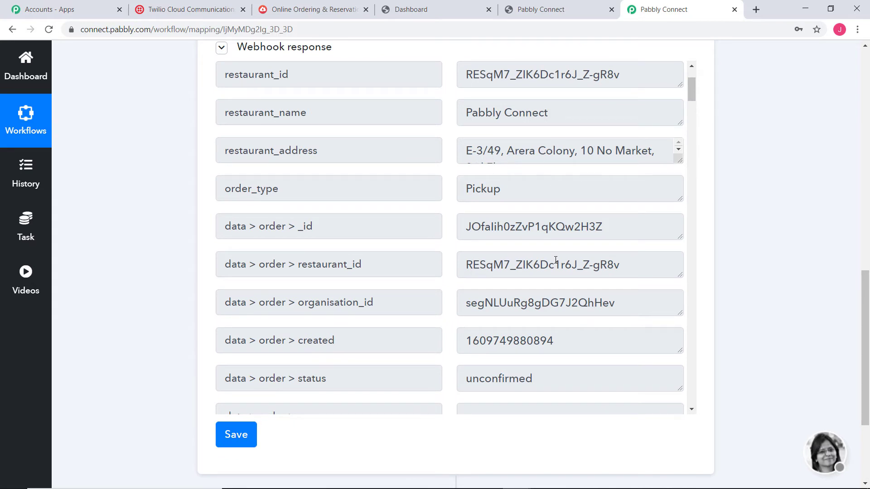
{"action": "scroll", "coordinate": [552, 265], "scroll_direction": "down", "scroll_amount": 9}
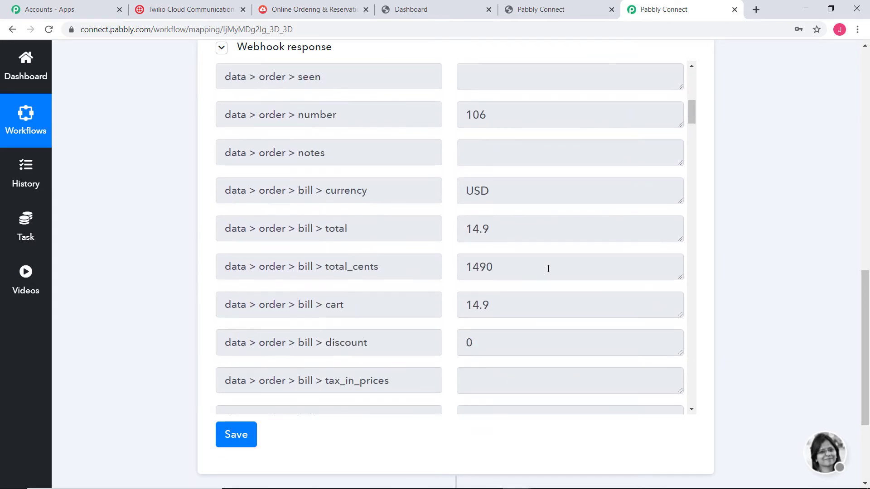
{"action": "scroll", "coordinate": [548, 268], "scroll_direction": "down", "scroll_amount": 3}
{"action": "scroll", "coordinate": [622, 177], "scroll_direction": "down", "scroll_amount": 3}
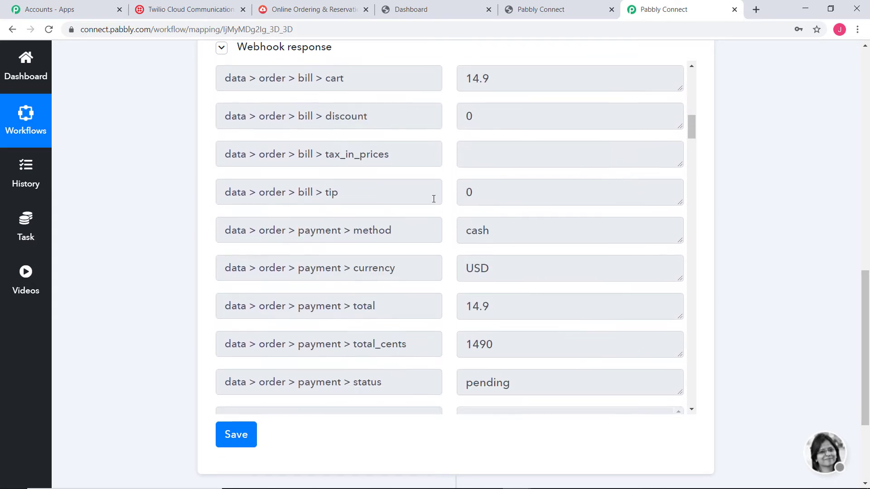
{"action": "scroll", "coordinate": [604, 256], "scroll_direction": "down", "scroll_amount": 5}
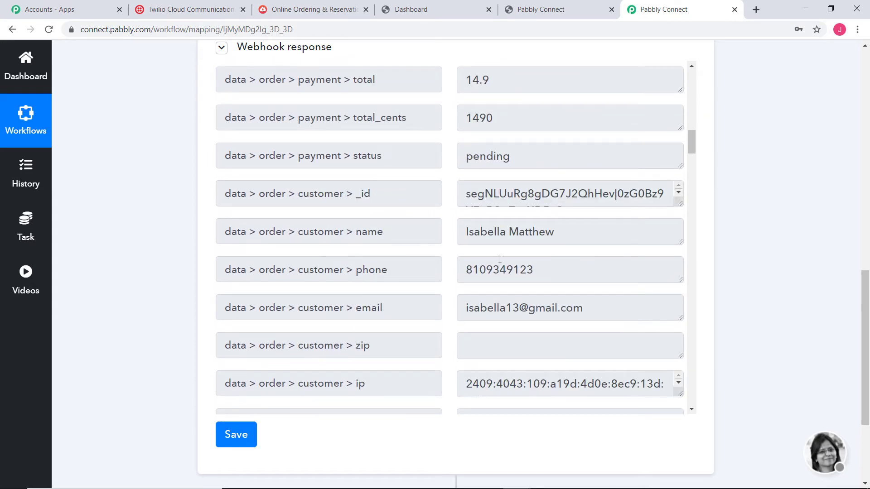
{"action": "scroll", "coordinate": [607, 287], "scroll_direction": "down", "scroll_amount": 10}
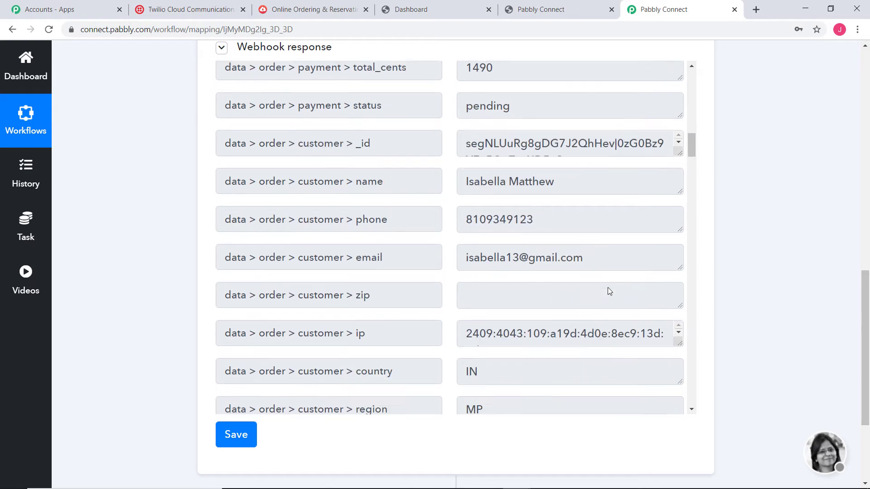
{"action": "scroll", "coordinate": [605, 275], "scroll_direction": "down", "scroll_amount": 5}
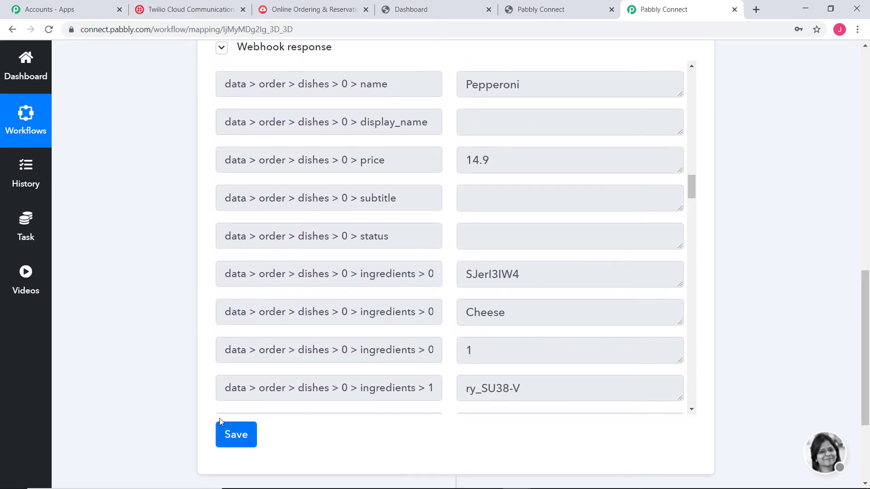
Step: Save the CloudWaitress trigger and add a new action step below it
{"action": "left_click", "coordinate": [235, 433]}
{"action": "scroll", "coordinate": [779, 267], "scroll_direction": "down", "scroll_amount": 3}
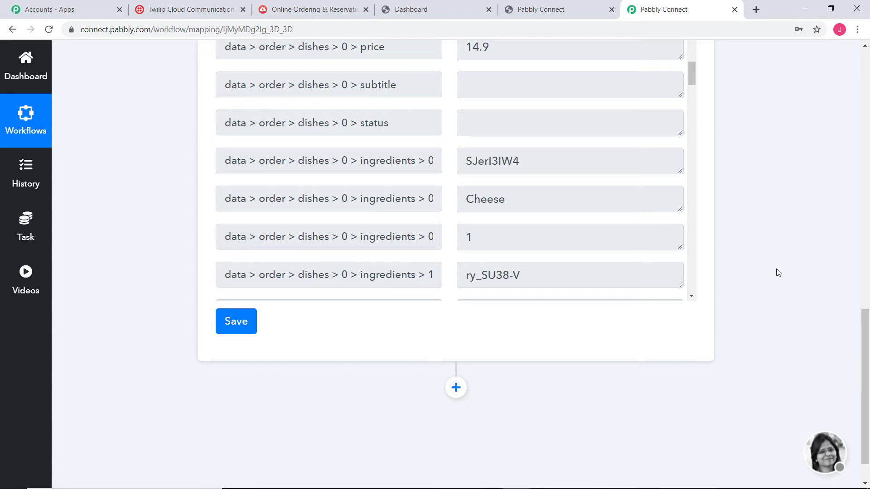
{"action": "left_click", "coordinate": [456, 388]}
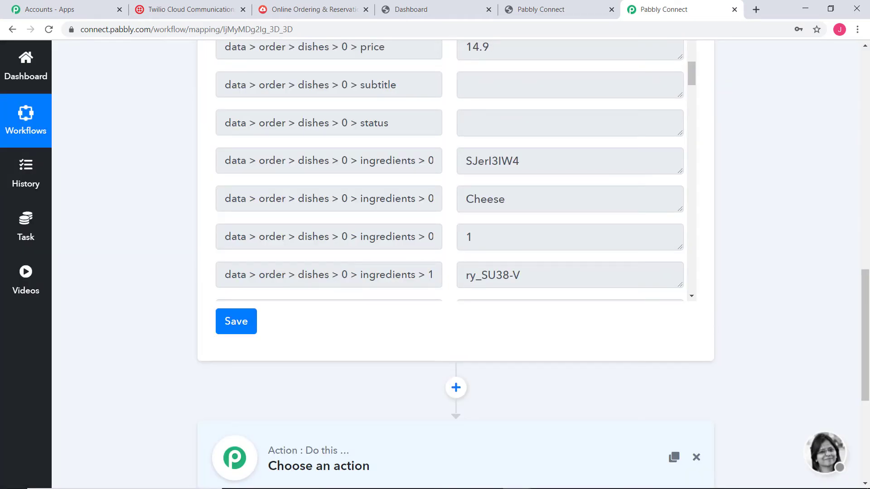
Step: Set the action step to Twilio's Send SMS Message event and start connecting a Twilio account
{"action": "scroll", "coordinate": [714, 209], "scroll_direction": "down", "scroll_amount": 5}
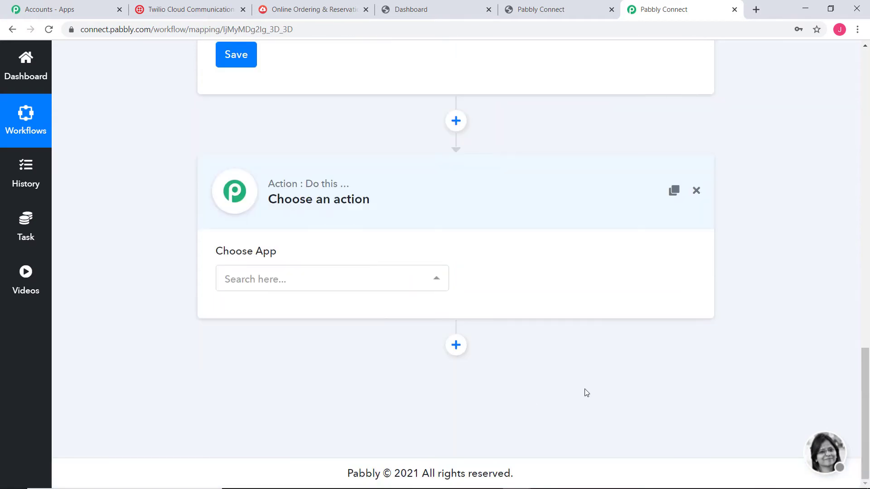
{"action": "left_click", "coordinate": [422, 284]}
{"action": "type", "text": "twi"}
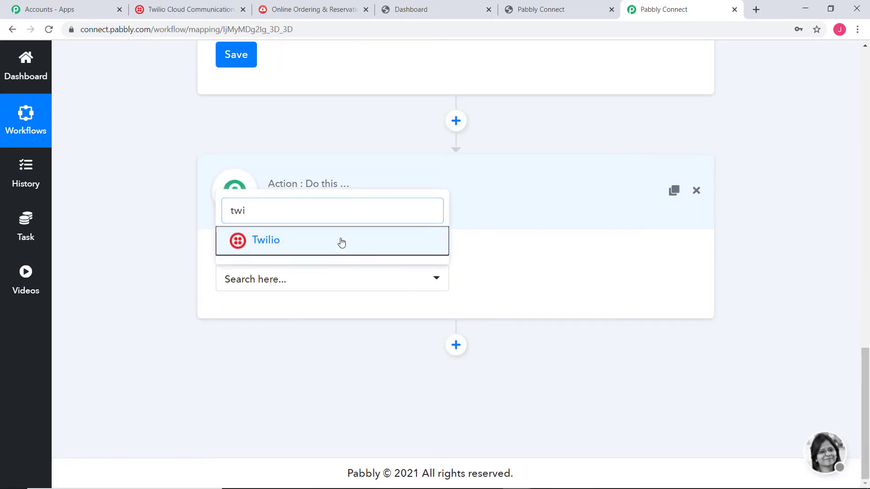
{"action": "left_click", "coordinate": [342, 242]}
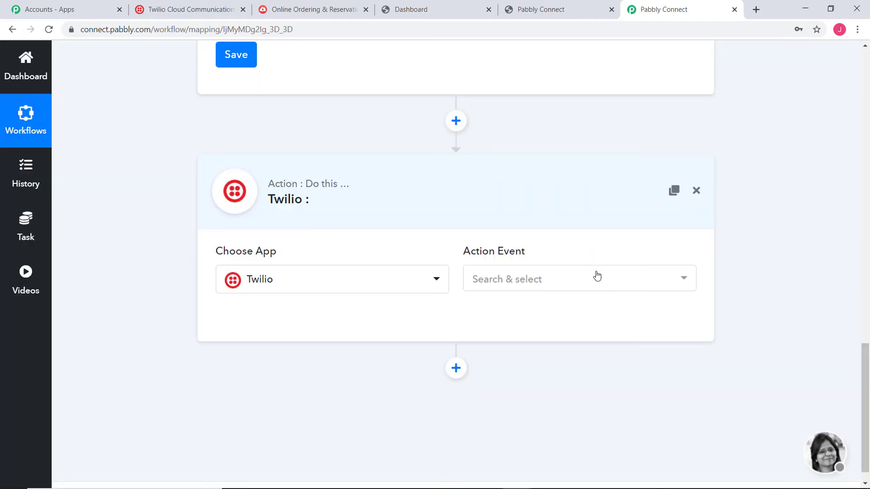
{"action": "left_click", "coordinate": [597, 277]}
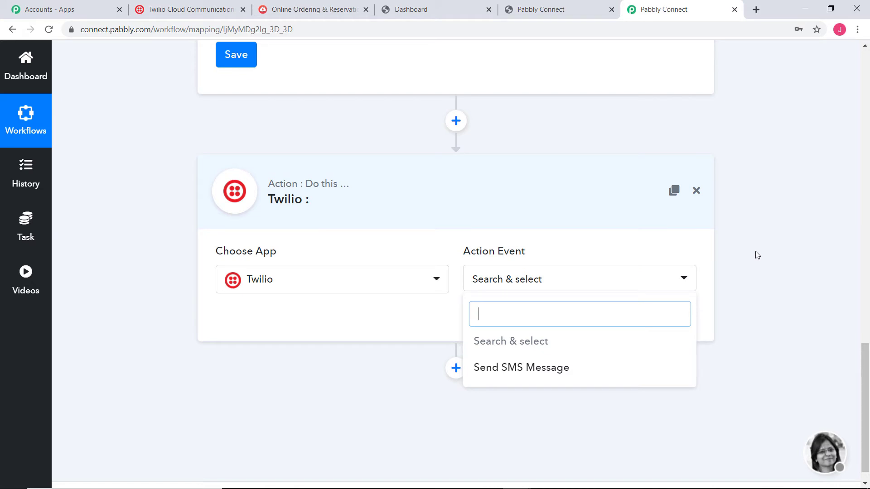
{"action": "left_click", "coordinate": [548, 367]}
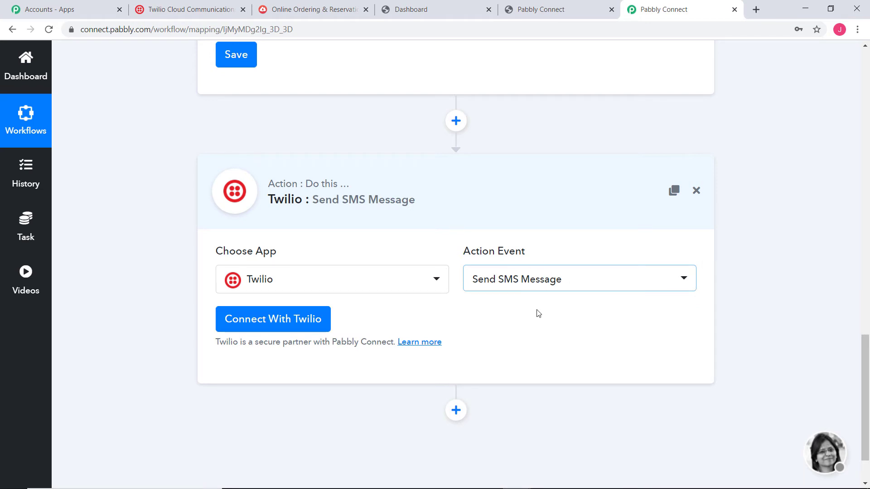
{"action": "left_click", "coordinate": [259, 320]}
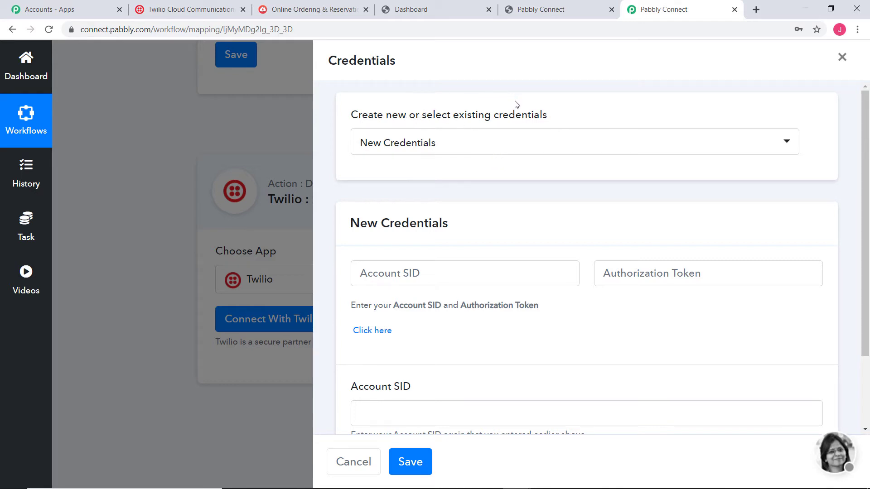
Step: Keep New Credentials selected and follow the 'Click here' help link to Twilio Console settings
{"action": "left_click", "coordinate": [522, 144]}
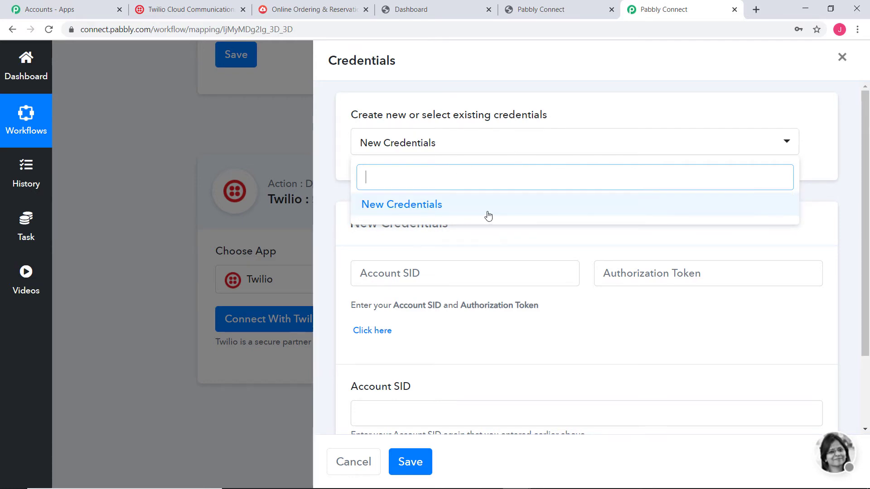
{"action": "left_click", "coordinate": [435, 209]}
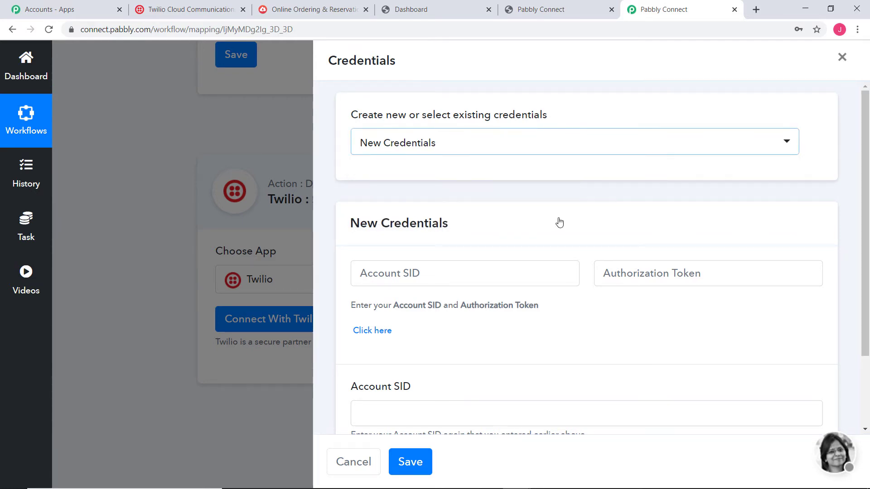
{"action": "scroll", "coordinate": [559, 222], "scroll_direction": "down", "scroll_amount": 2}
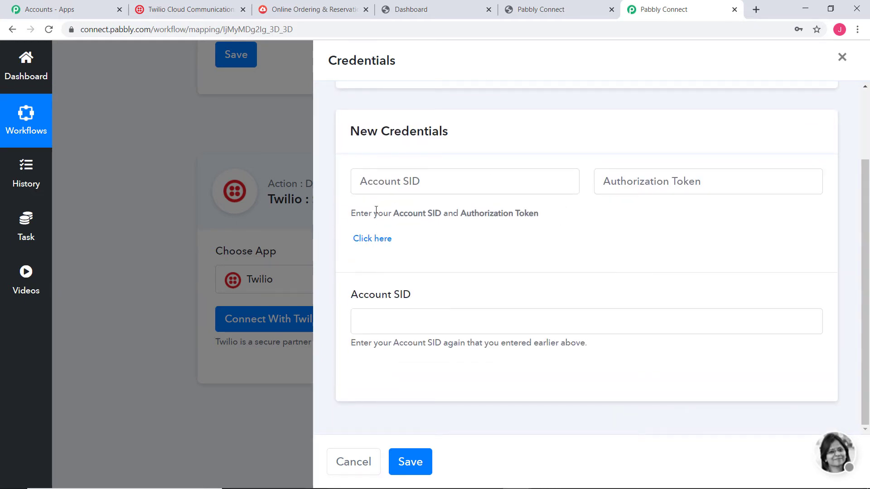
{"action": "left_click_drag", "start_coordinate": [394, 215], "coordinate": [485, 226]}
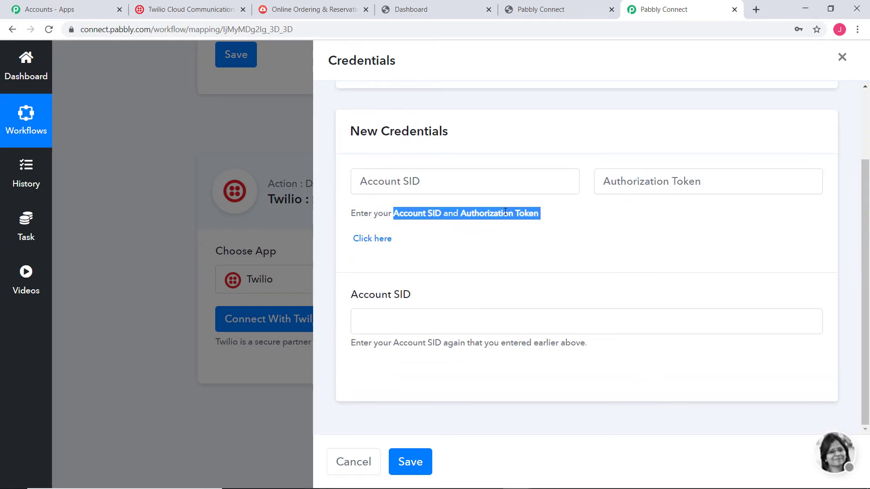
{"action": "left_click", "coordinate": [504, 214]}
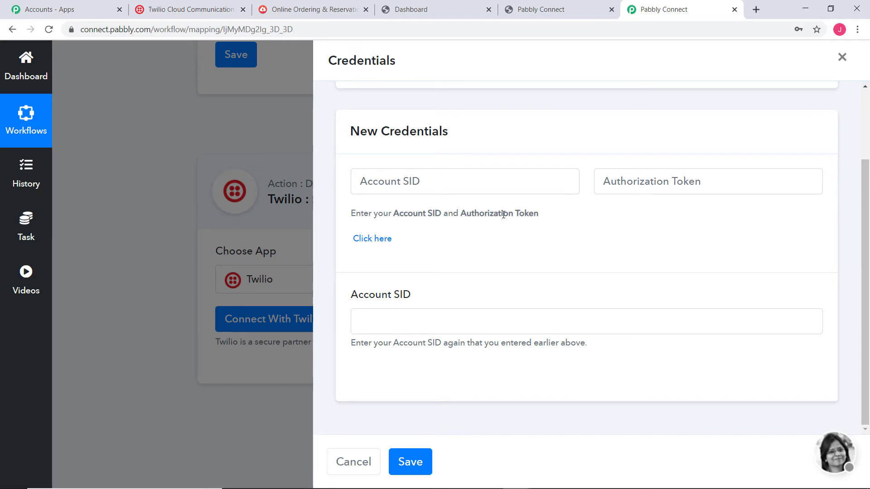
{"action": "left_click", "coordinate": [376, 244]}
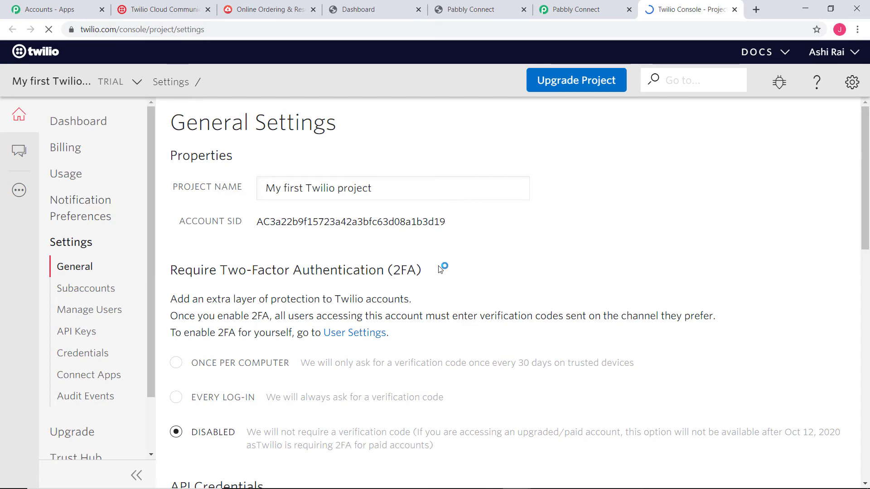
Step: Select and copy the LIVE Account SID from Twilio's API Credentials section
{"action": "scroll", "coordinate": [466, 303], "scroll_direction": "down", "scroll_amount": 5}
{"action": "scroll", "coordinate": [466, 303], "scroll_direction": "down", "scroll_amount": 2}
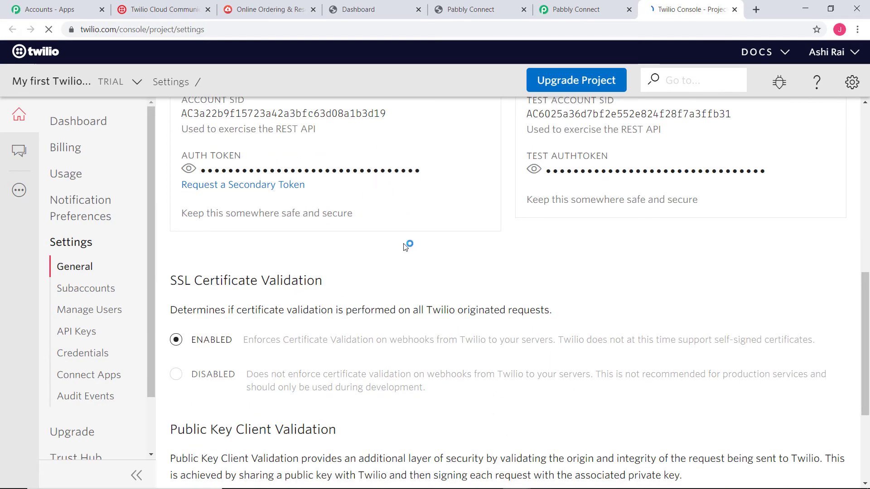
{"action": "scroll", "coordinate": [405, 249], "scroll_direction": "up", "scroll_amount": 4}
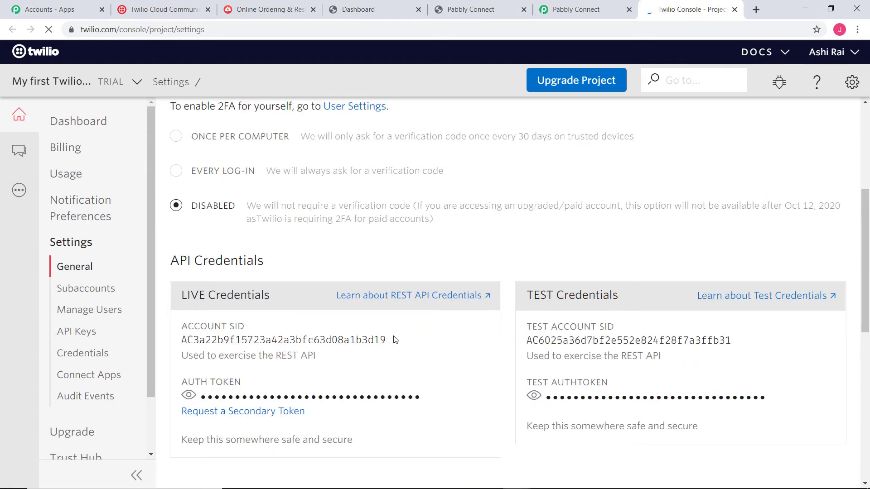
{"action": "left_click_drag", "start_coordinate": [393, 339], "coordinate": [183, 341]}
{"action": "key", "text": "ctrl+c"}
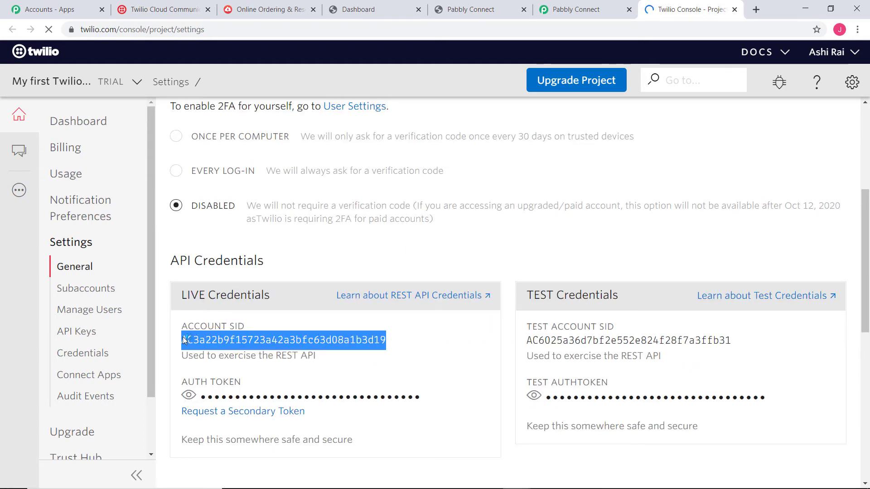
{"action": "right_click", "coordinate": [184, 340]}
{"action": "left_click", "coordinate": [227, 349]}
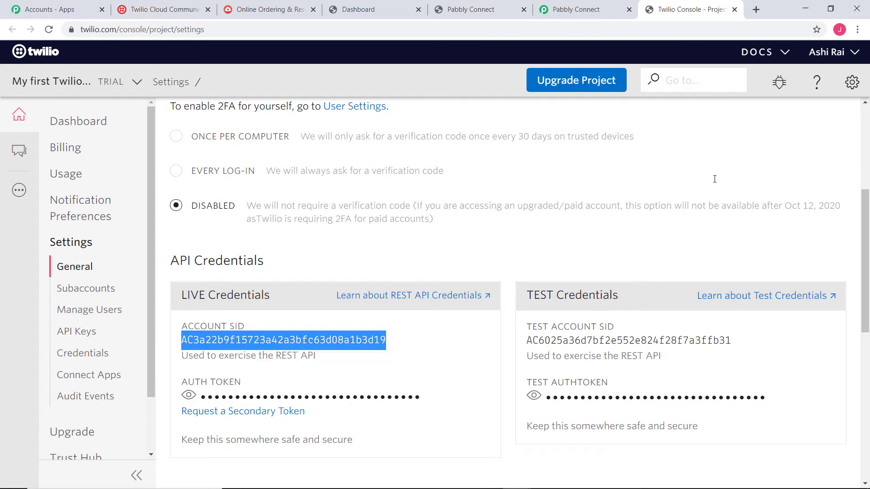
Step: Paste the copied Account SID into Pabbly Connect's first Account SID field
{"action": "left_click", "coordinate": [588, 10]}
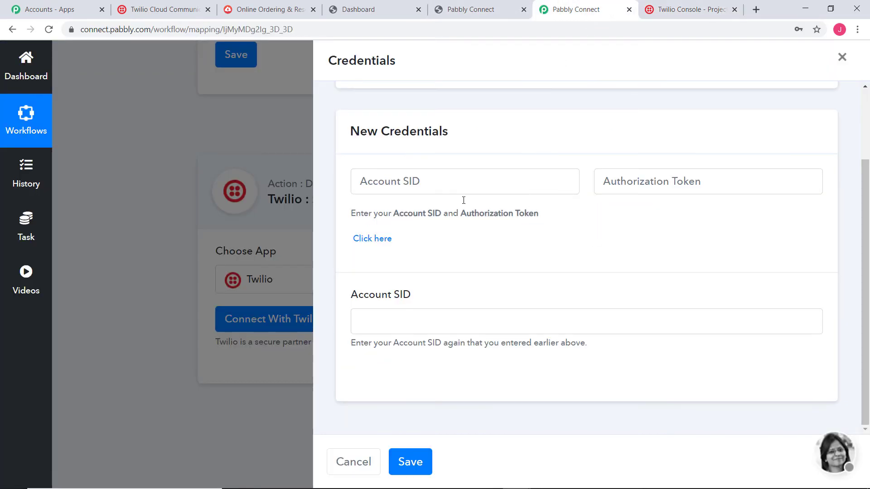
{"action": "left_click", "coordinate": [436, 177]}
{"action": "right_click", "coordinate": [437, 178]}
{"action": "left_click", "coordinate": [484, 264]}
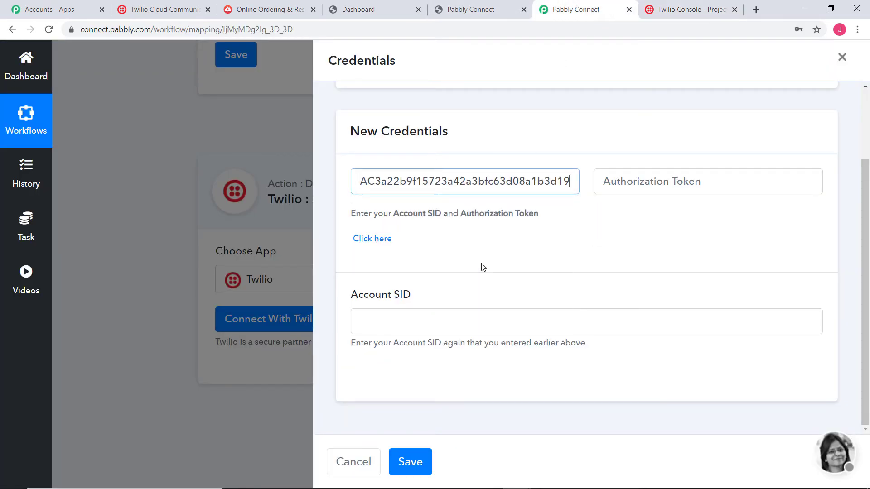
Step: Copy the live Auth Token from Twilio and paste it into the Authorization Token field
{"action": "key", "text": "ctrl+Tab"}
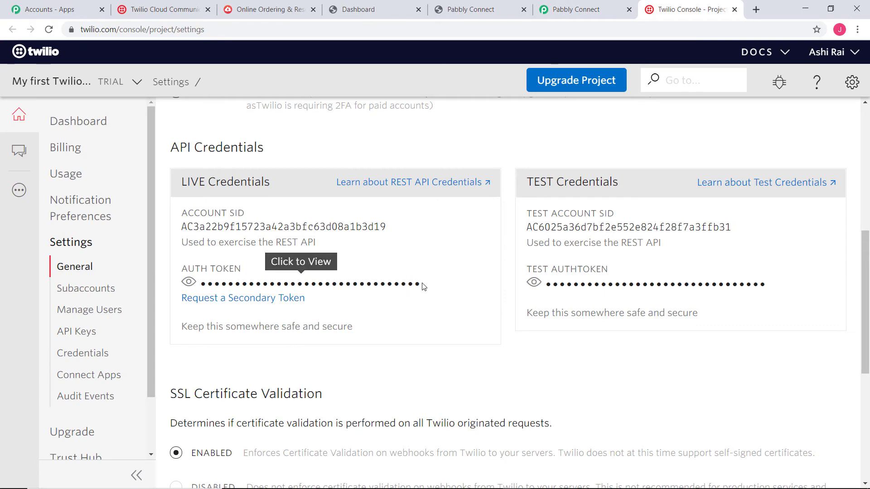
{"action": "left_click_drag", "start_coordinate": [422, 286], "coordinate": [202, 287]}
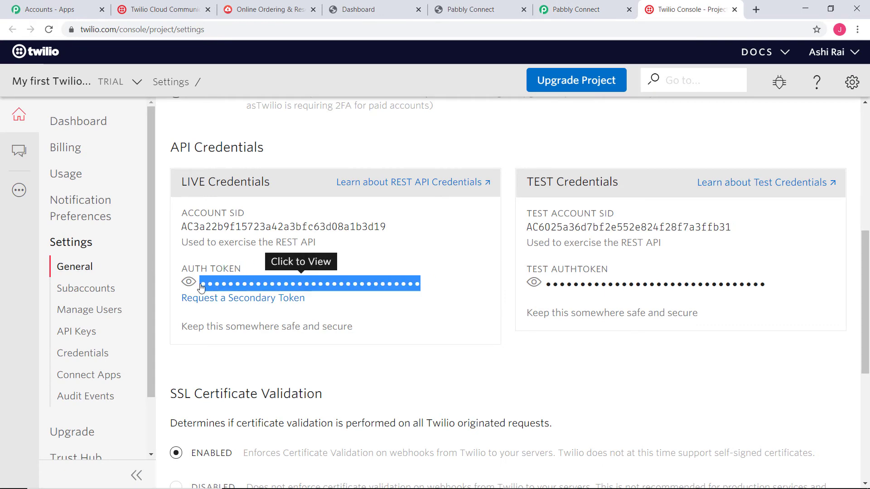
{"action": "right_click", "coordinate": [203, 286]}
{"action": "left_click", "coordinate": [227, 292]}
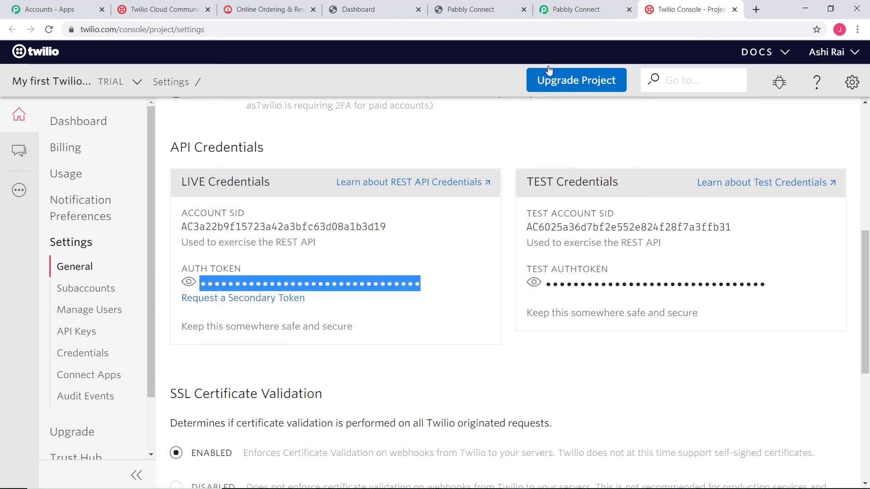
{"action": "left_click", "coordinate": [573, 10]}
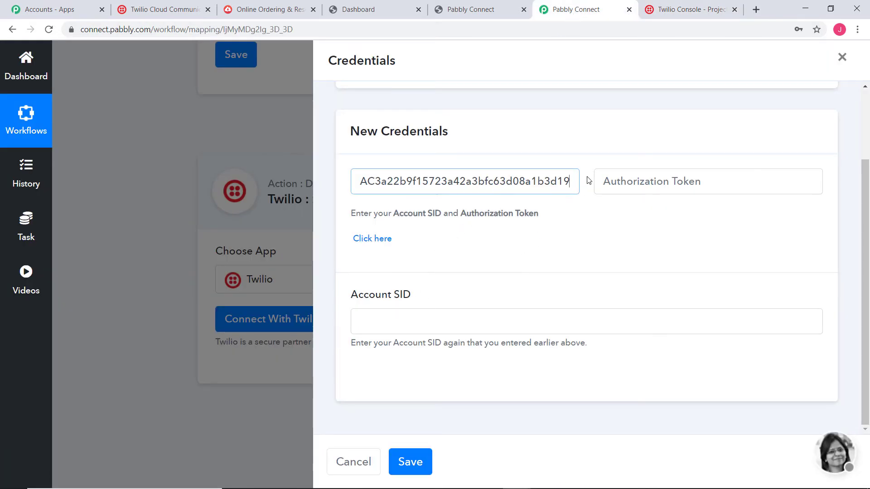
{"action": "left_click", "coordinate": [611, 182]}
{"action": "right_click", "coordinate": [622, 187]}
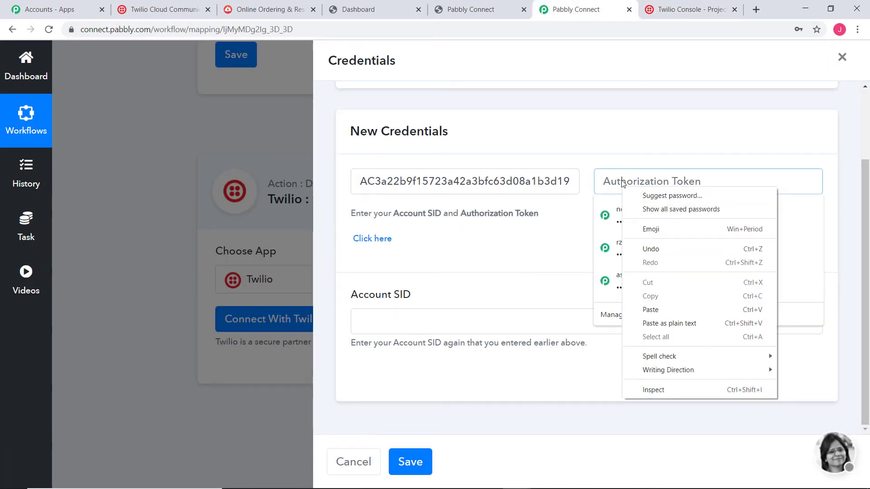
{"action": "left_click", "coordinate": [675, 309]}
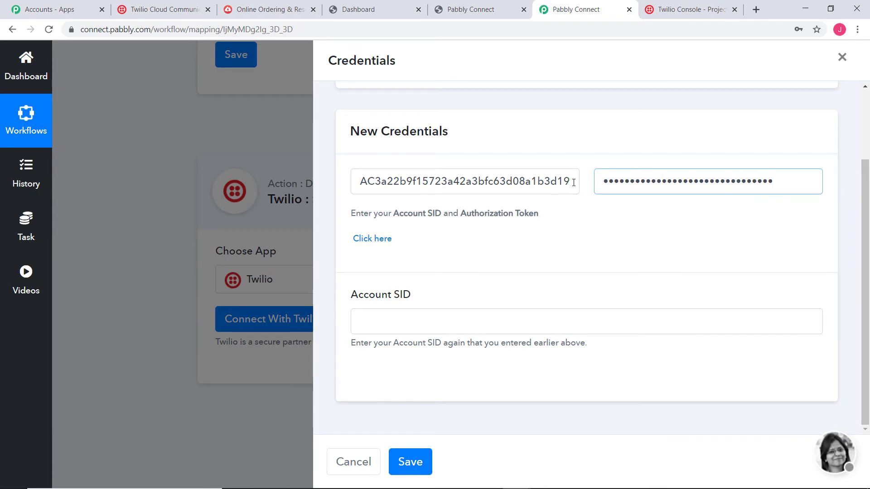
Step: Repeat the Account SID in the confirmation field and save the Twilio credentials
{"action": "left_click_drag", "start_coordinate": [574, 182], "coordinate": [340, 168]}
{"action": "right_click", "coordinate": [415, 183]}
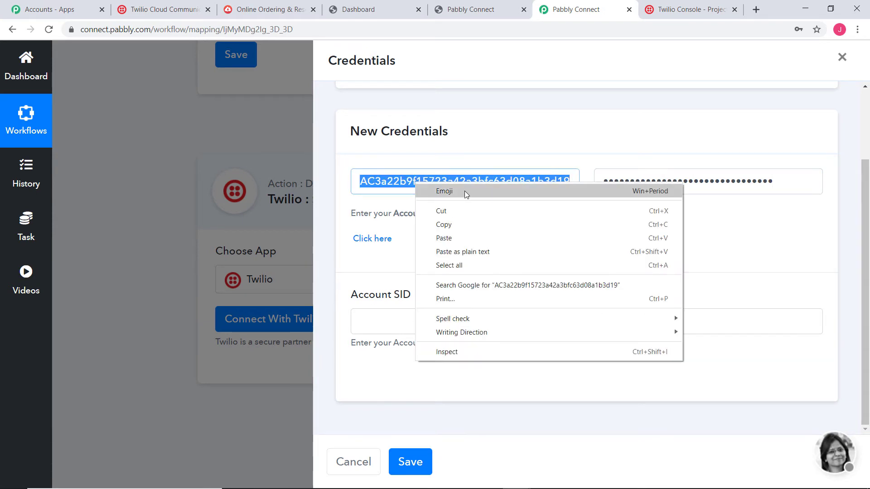
{"action": "left_click", "coordinate": [455, 224]}
{"action": "left_click", "coordinate": [399, 322]}
{"action": "right_click", "coordinate": [398, 322]}
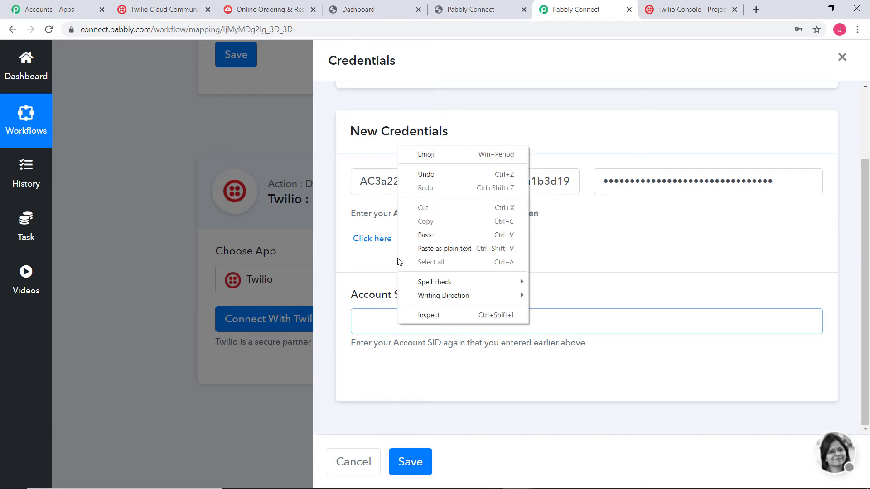
{"action": "left_click", "coordinate": [455, 233]}
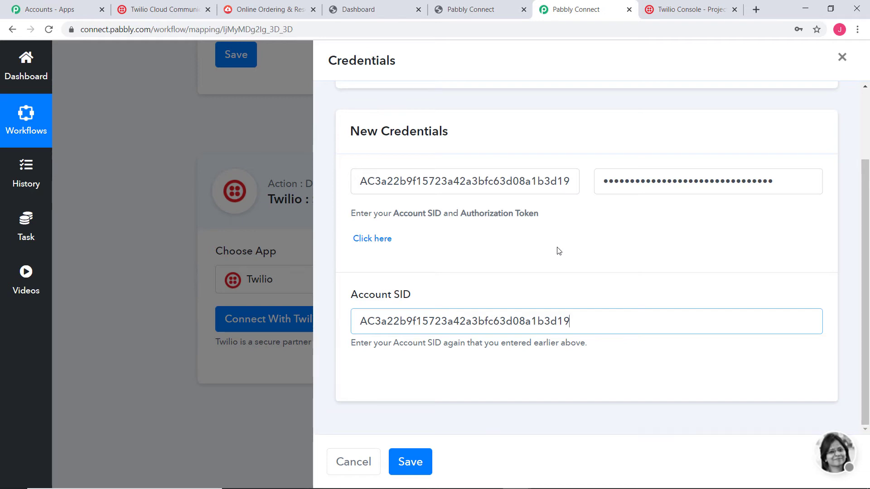
{"action": "left_click", "coordinate": [422, 461]}
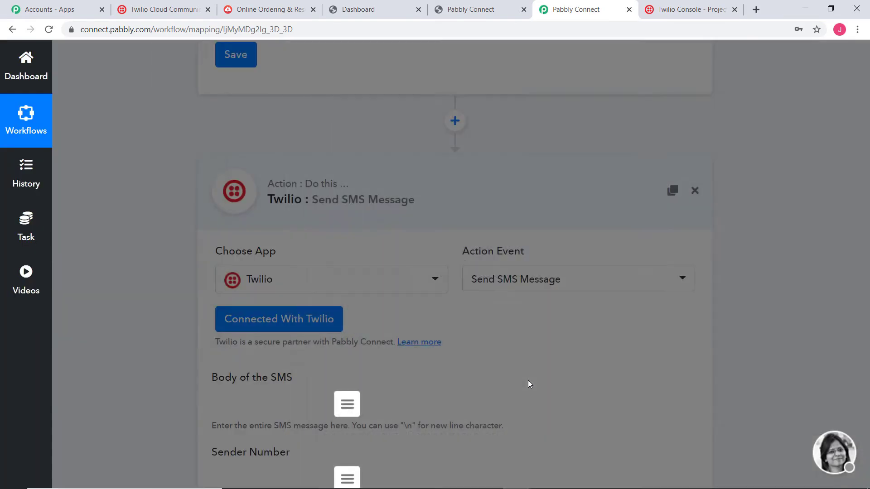
Step: Review the connection response, then return to the Body of the SMS field and its new-line hint
{"action": "scroll", "coordinate": [773, 294], "scroll_direction": "down", "scroll_amount": 5}
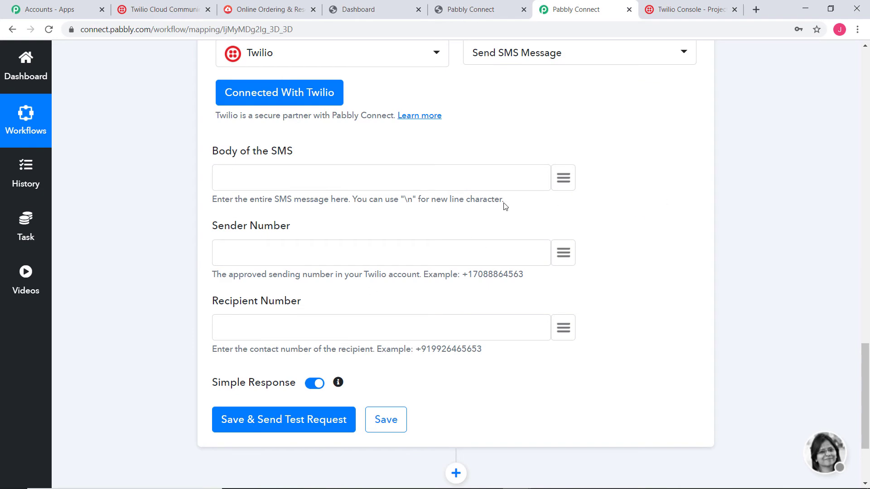
{"action": "scroll", "coordinate": [768, 283], "scroll_direction": "up", "scroll_amount": 10}
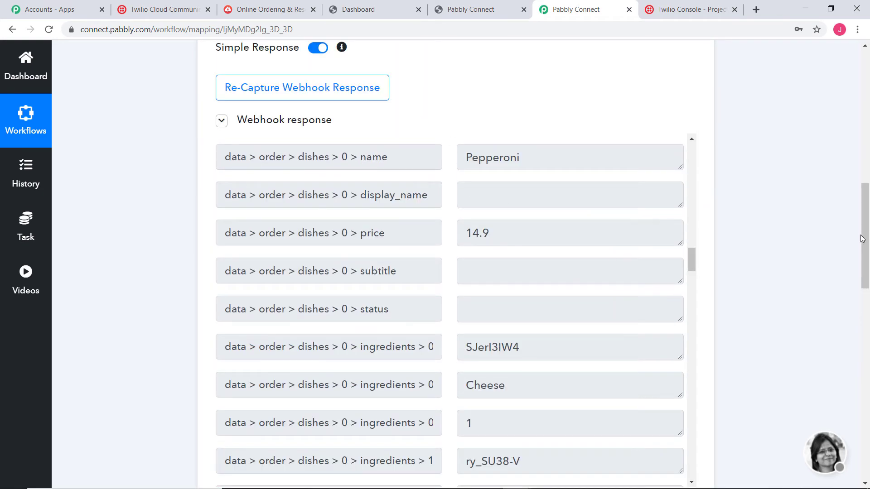
{"action": "scroll", "coordinate": [815, 237], "scroll_direction": "down", "scroll_amount": 10}
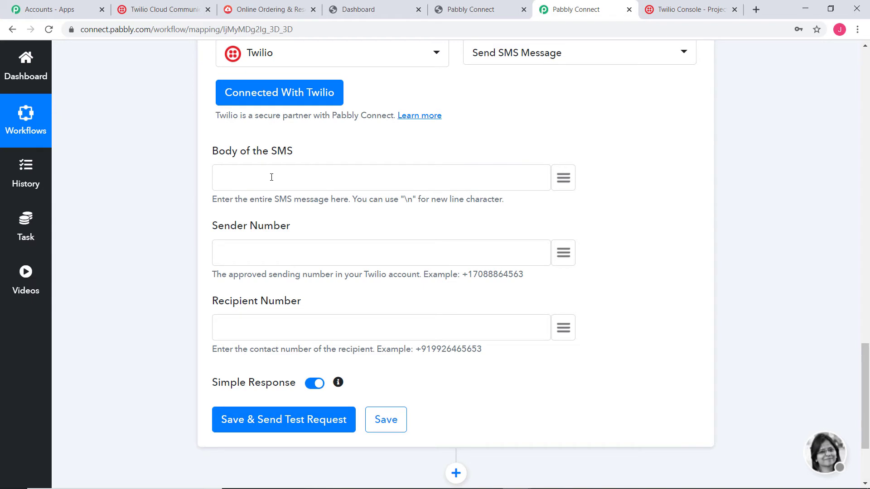
{"action": "left_click_drag", "start_coordinate": [405, 200], "coordinate": [413, 200]}
Step: Write 'Your order for' in the SMS body and insert the mapped dish name
{"action": "left_click", "coordinate": [412, 200]}
{"action": "type", "text": "Your"}
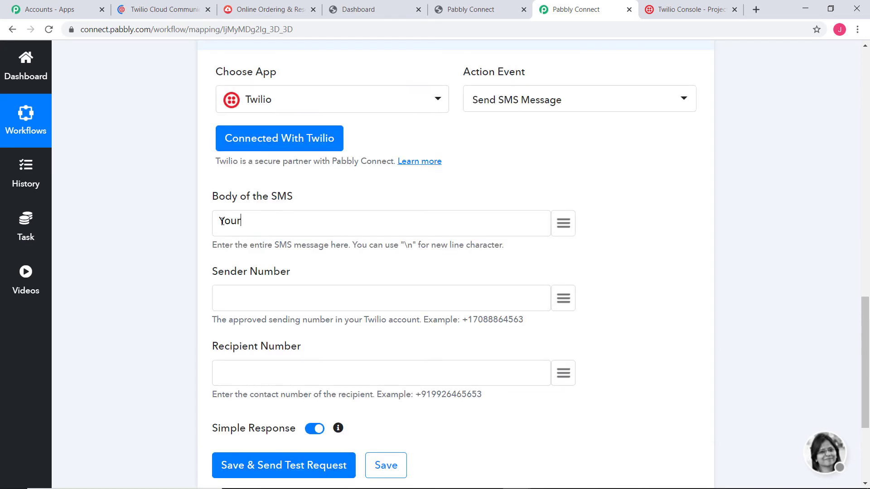
{"action": "type", "text": " order for"}
{"action": "left_click", "coordinate": [563, 223]}
{"action": "scroll", "coordinate": [551, 387], "scroll_direction": "down", "scroll_amount": 2}
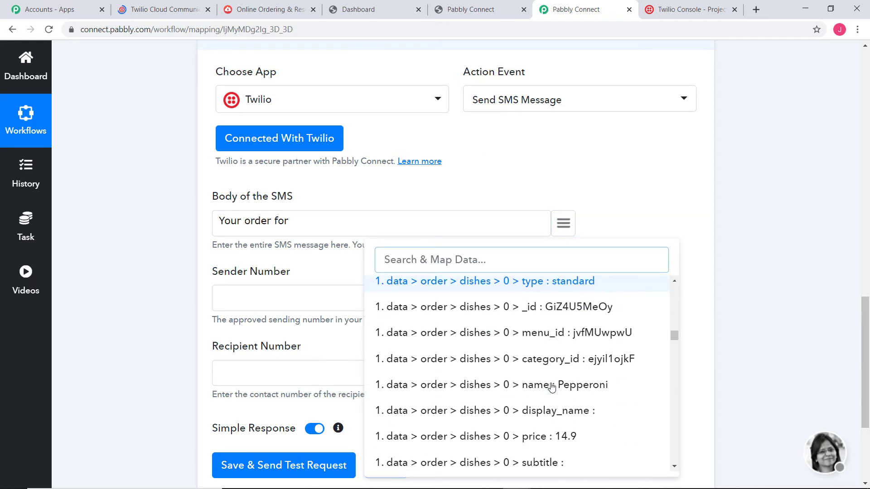
{"action": "left_click", "coordinate": [502, 385]}
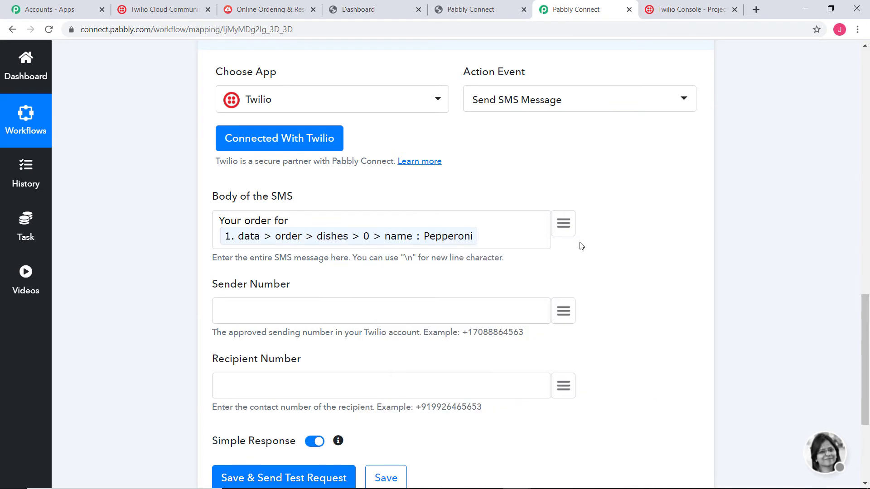
Step: Insert the Extra Toppings option name and end the body with 'is successful.'
{"action": "left_click", "coordinate": [563, 222]}
{"action": "type", "text": "p"}
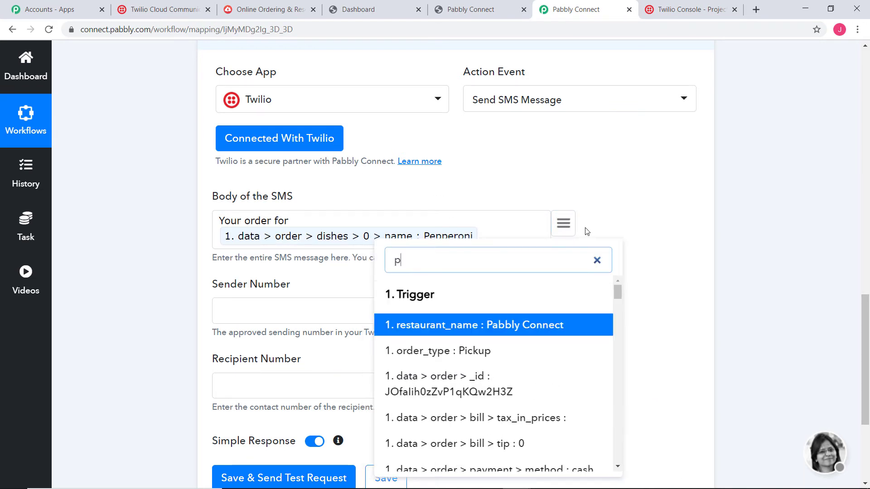
{"action": "type", "text": "i"}
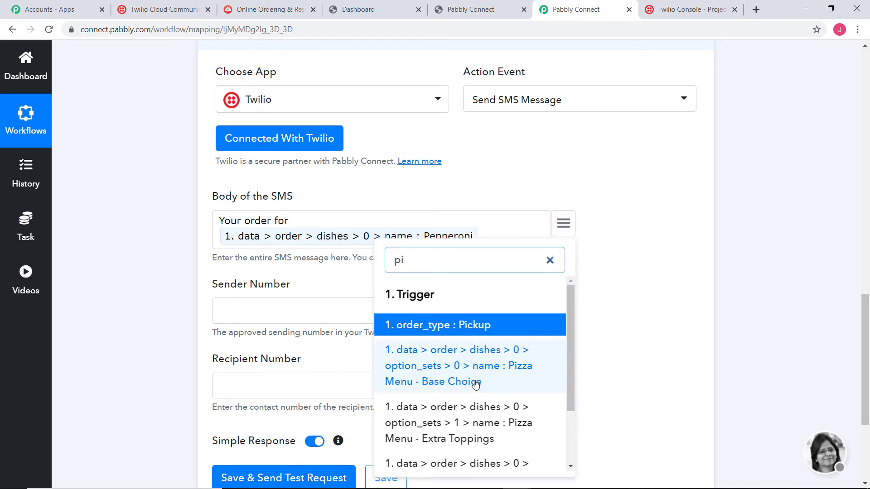
{"action": "left_click", "coordinate": [492, 422]}
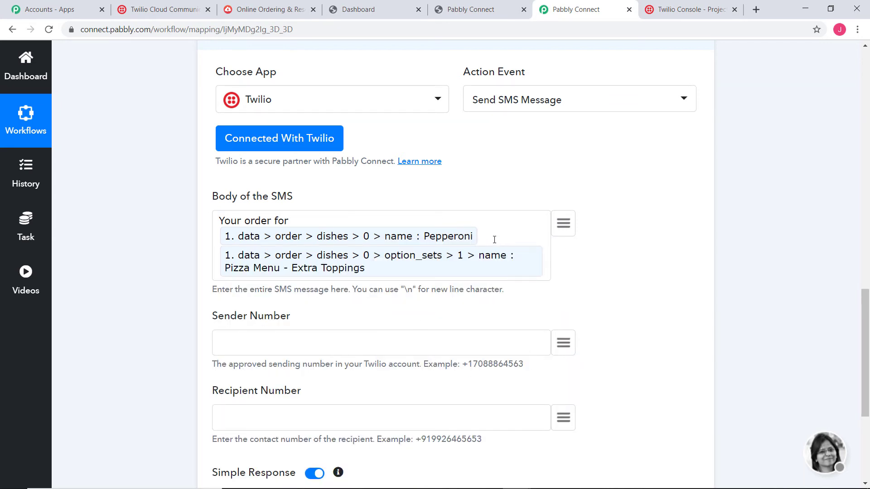
{"action": "left_click", "coordinate": [549, 273]}
{"action": "type", "text": "is succ"}
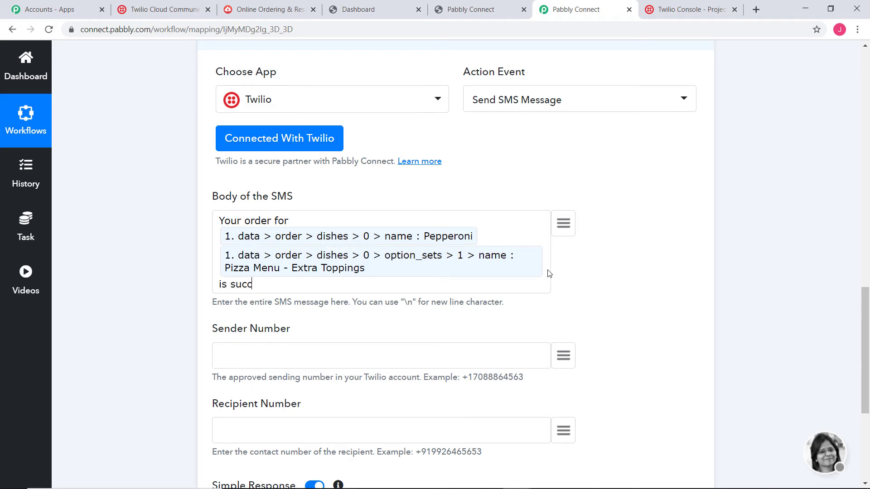
{"action": "type", "text": "essful."}
{"action": "scroll", "coordinate": [399, 362], "scroll_direction": "down", "scroll_amount": 2}
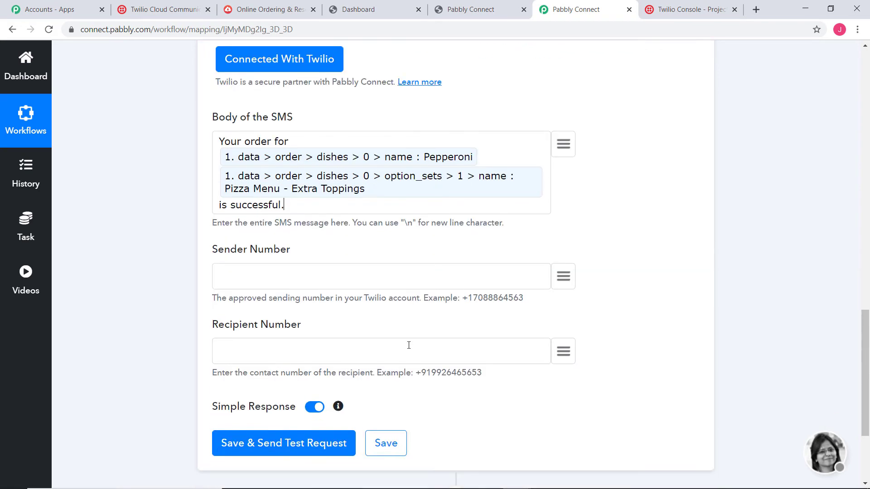
{"action": "scroll", "coordinate": [409, 346], "scroll_direction": "down", "scroll_amount": 1}
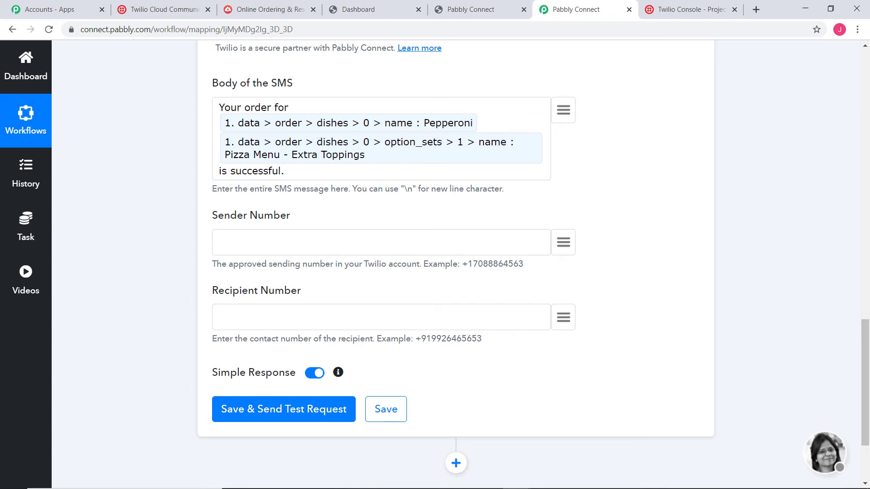
Step: Open Twilio's Phone Numbers > Active Numbers page and select the trial phone number
{"action": "left_click", "coordinate": [152, 10]}
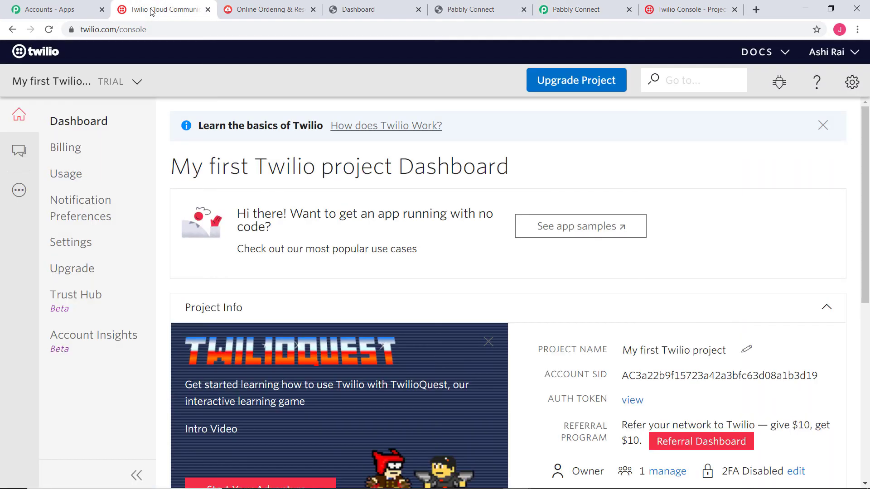
{"action": "left_click", "coordinate": [19, 191]}
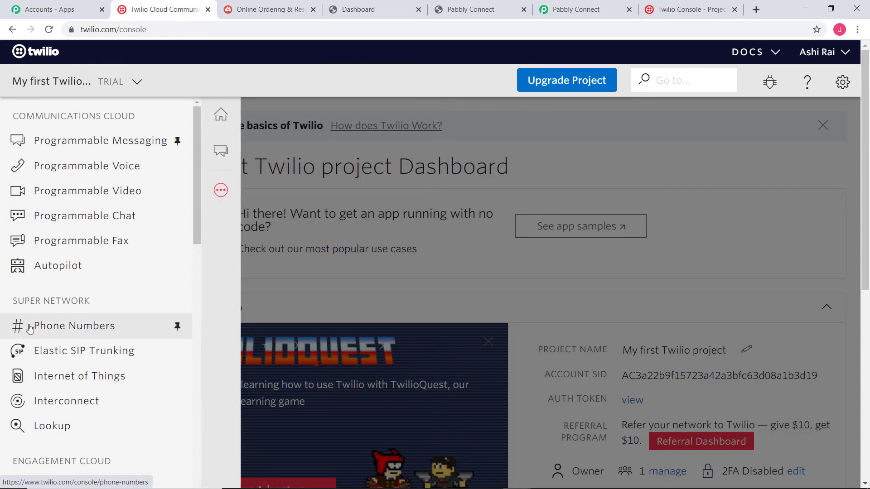
{"action": "left_click", "coordinate": [50, 327]}
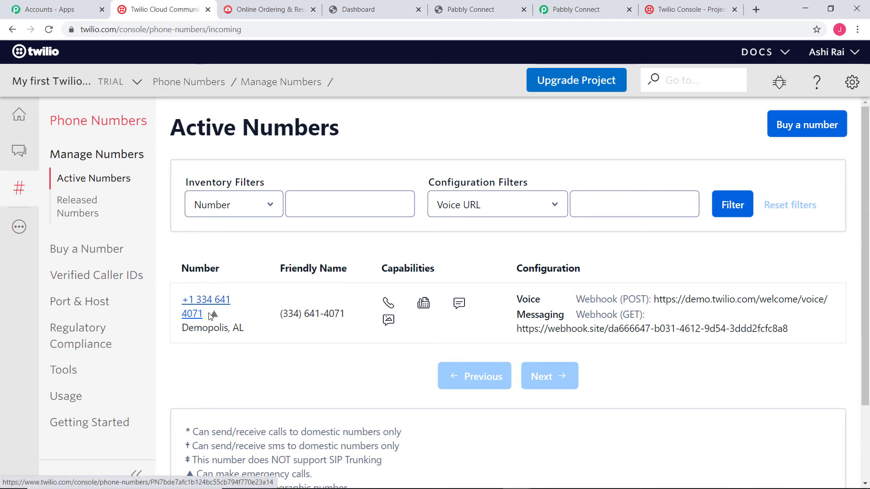
{"action": "left_click", "coordinate": [205, 314]}
{"action": "left_click_drag", "start_coordinate": [205, 315], "coordinate": [182, 299]}
{"action": "key", "text": "ctrl+c"}
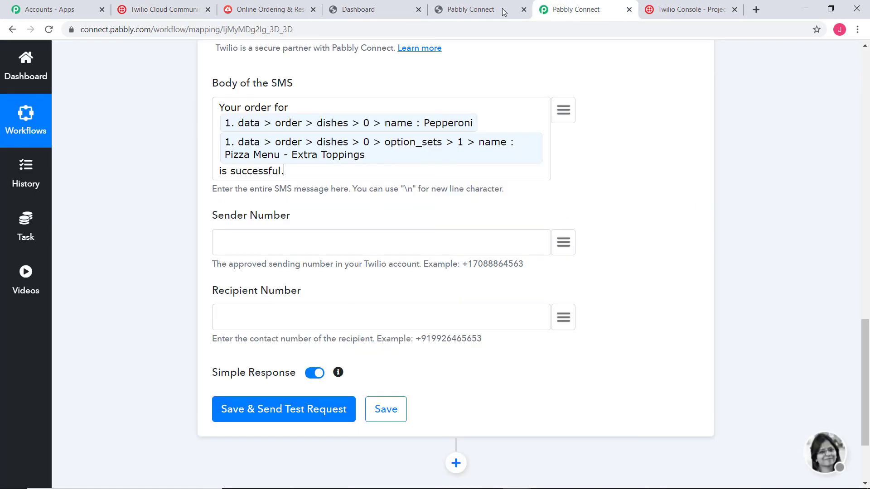
{"action": "left_click", "coordinate": [569, 10]}
Step: Paste the Twilio number into Sender Number and remove its three spaces
{"action": "left_click", "coordinate": [288, 233]}
{"action": "key", "text": "ctrl+v"}
{"action": "left_click", "coordinate": [237, 244]}
{"action": "key", "text": "BackSpace"}
{"action": "left_click", "coordinate": [258, 243]}
{"action": "key", "text": "BackSpace"}
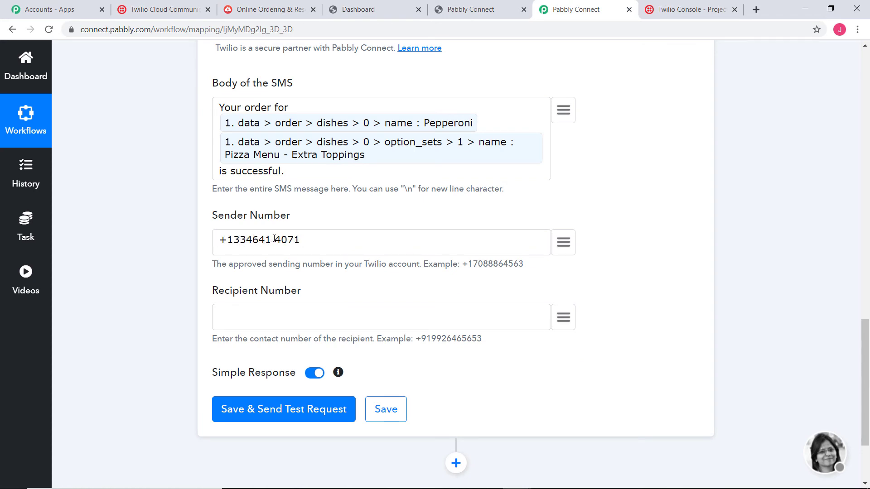
{"action": "left_click", "coordinate": [275, 239]}
{"action": "key", "text": "BackSpace"}
Step: Map the customer details phone into Recipient Number, prefixed with +91
{"action": "left_click", "coordinate": [563, 318]}
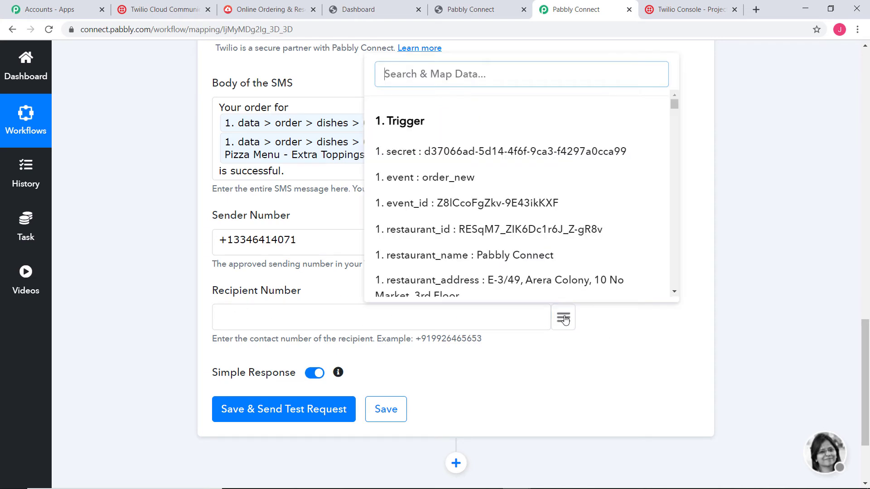
{"action": "type", "text": "pho"}
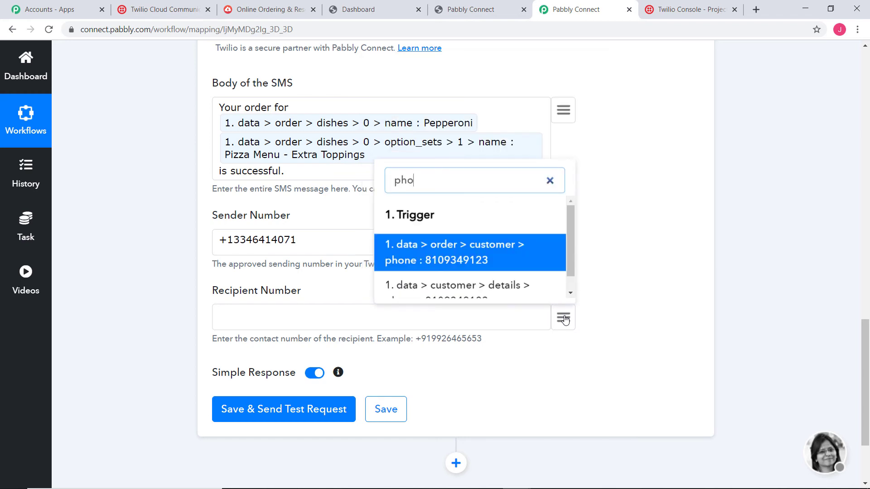
{"action": "scroll", "coordinate": [506, 265], "scroll_direction": "down", "scroll_amount": 1}
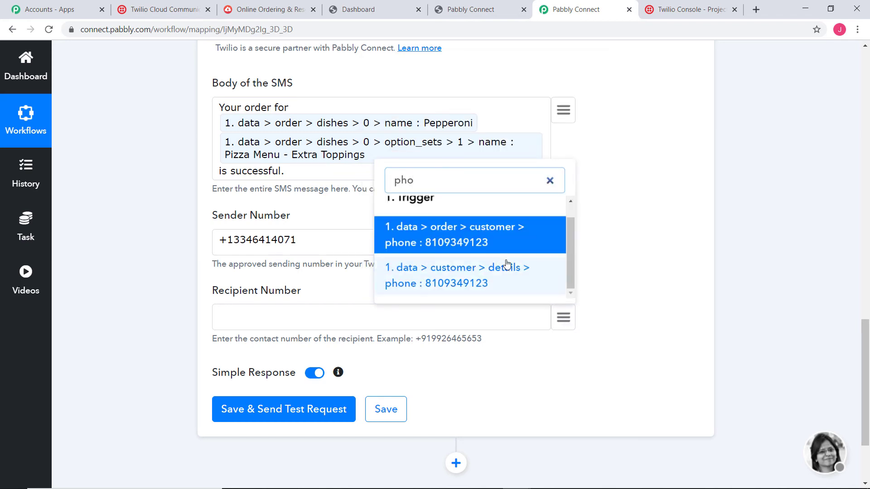
{"action": "left_click", "coordinate": [466, 278]}
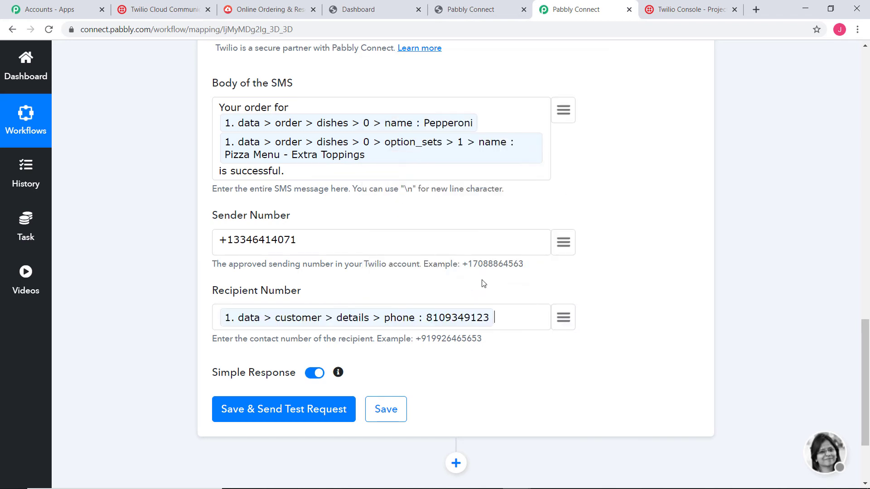
{"action": "scroll", "coordinate": [159, 221], "scroll_direction": "down", "scroll_amount": 3}
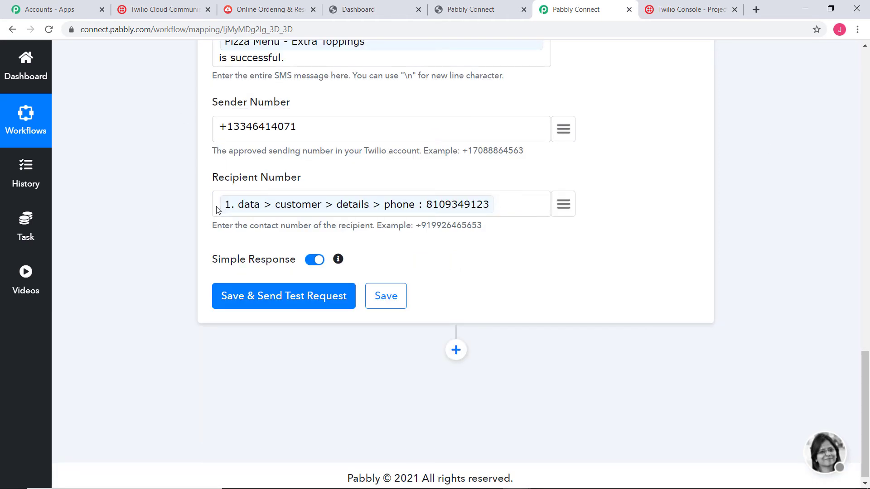
{"action": "type", "text": "+91"}
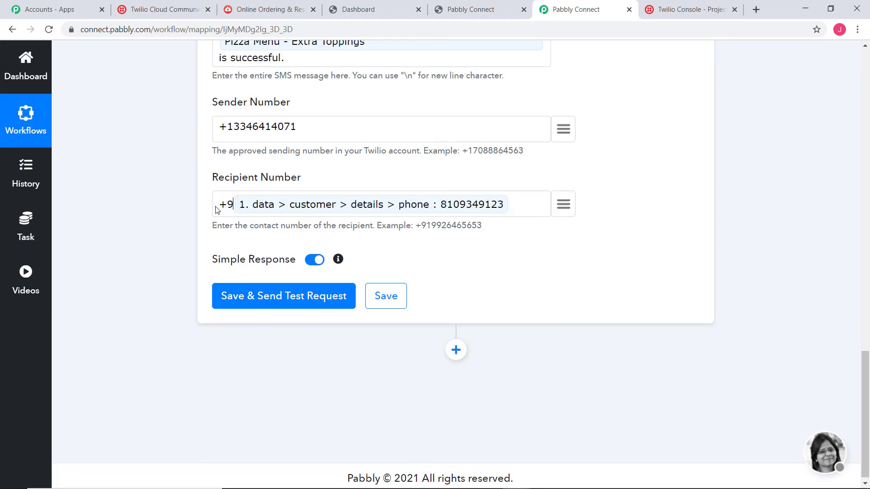
Step: Send a test SMS, confirm the queued order message in the response, and save the step
{"action": "left_click", "coordinate": [279, 295]}
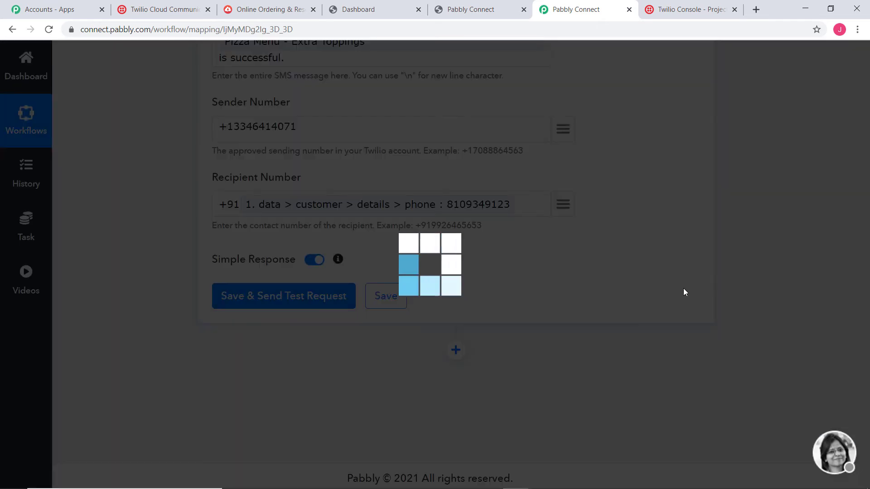
{"action": "scroll", "coordinate": [768, 263], "scroll_direction": "down", "scroll_amount": 7}
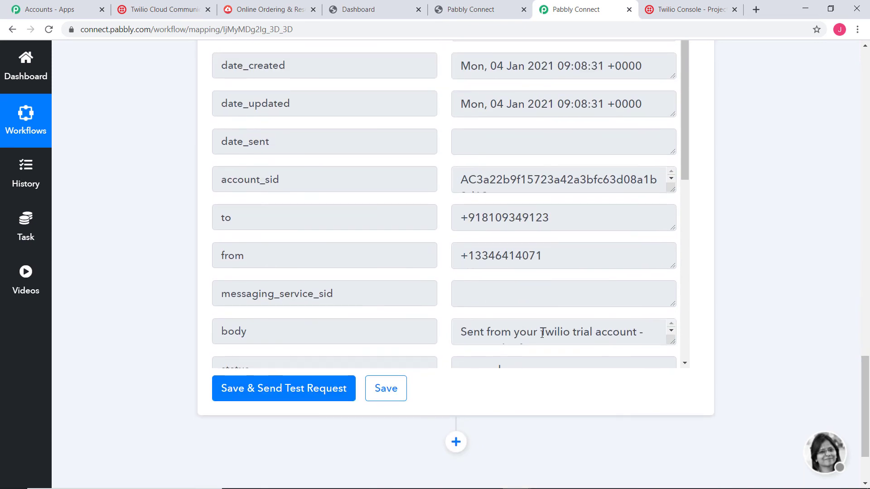
{"action": "left_click_drag", "start_coordinate": [667, 342], "coordinate": [672, 386]}
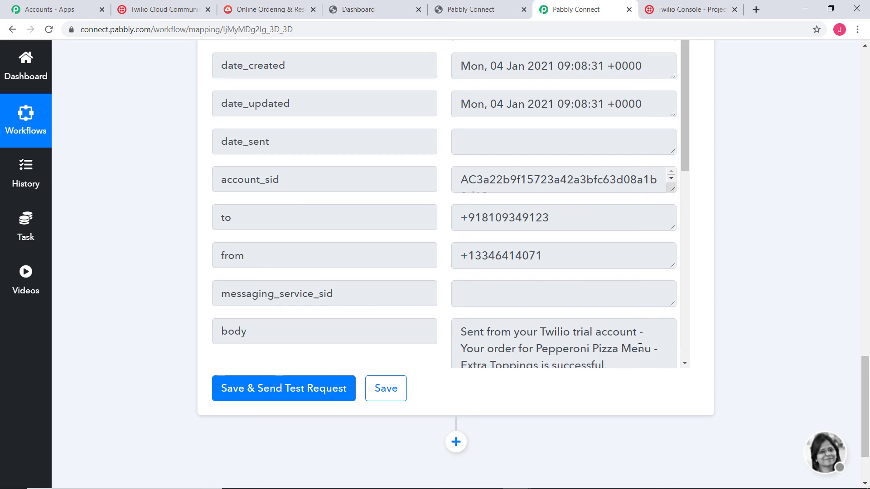
{"action": "scroll", "coordinate": [633, 267], "scroll_direction": "down", "scroll_amount": 2}
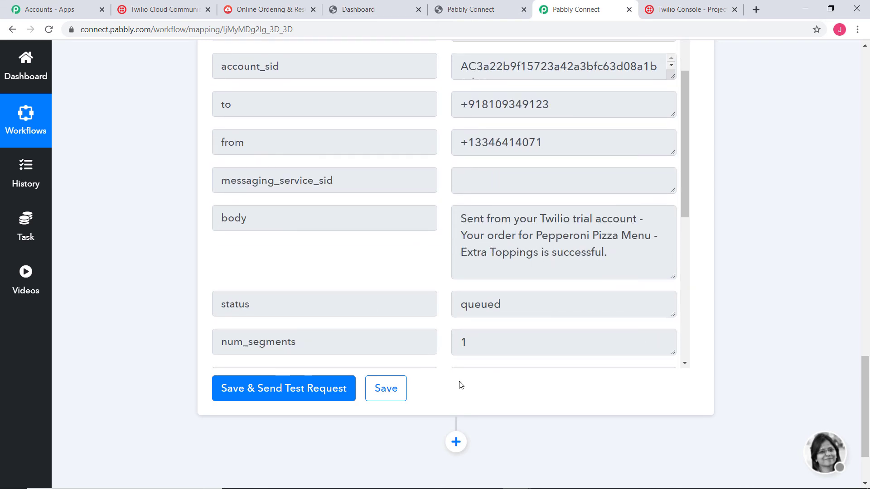
{"action": "left_click", "coordinate": [388, 389]}
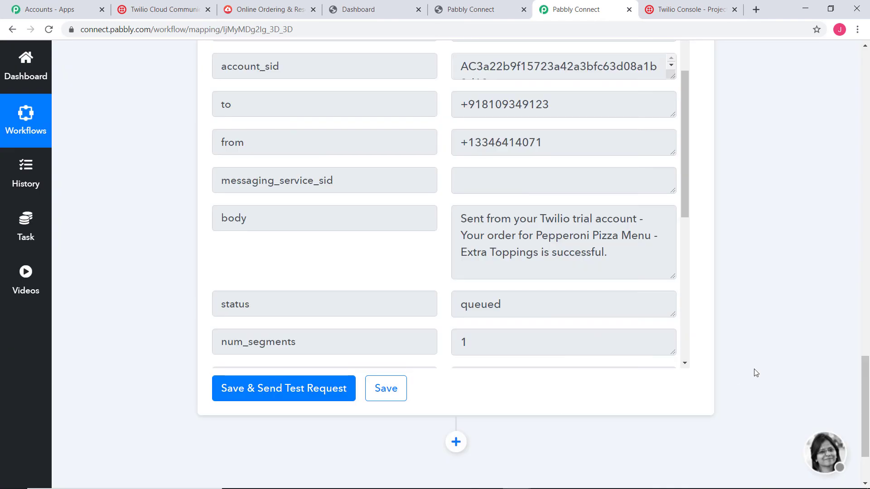
{"action": "left_click", "coordinate": [158, 9]}
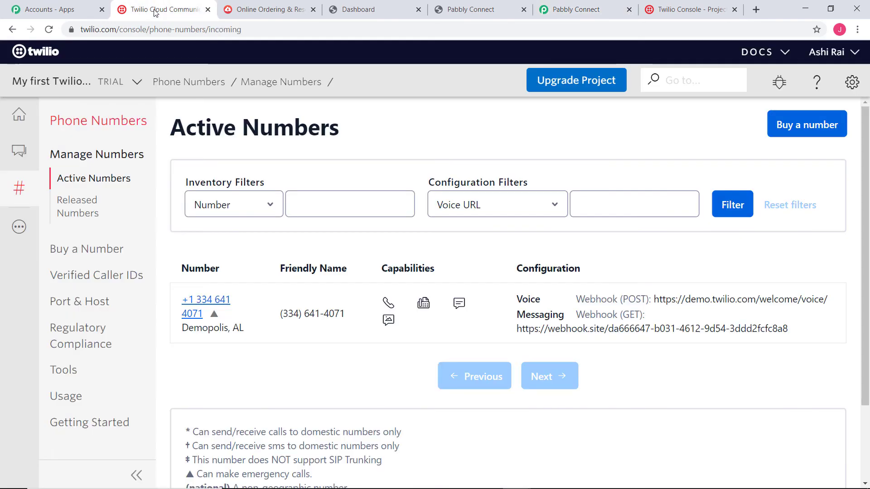
Step: Inspect the latest sent Pepperoni order message, then return to the Programmable Messaging dashboard
{"action": "left_click", "coordinate": [15, 156]}
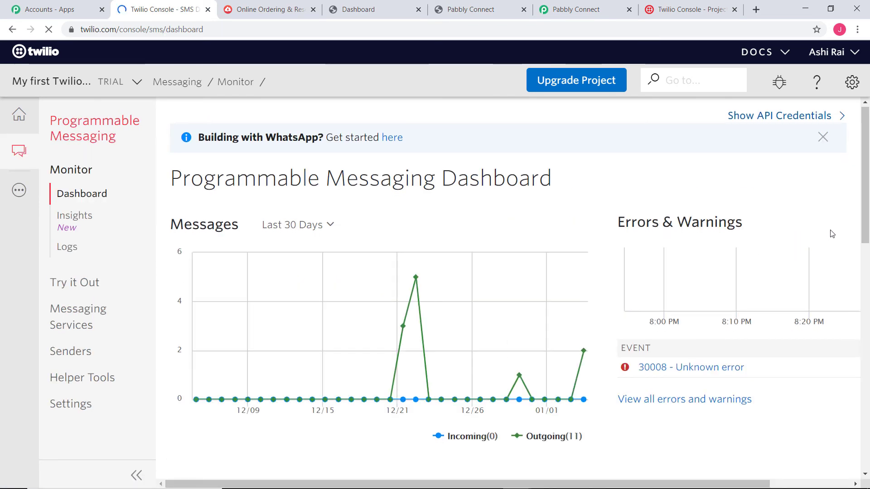
{"action": "scroll", "coordinate": [832, 233], "scroll_direction": "down", "scroll_amount": 5}
{"action": "scroll", "coordinate": [833, 233], "scroll_direction": "down", "scroll_amount": 2}
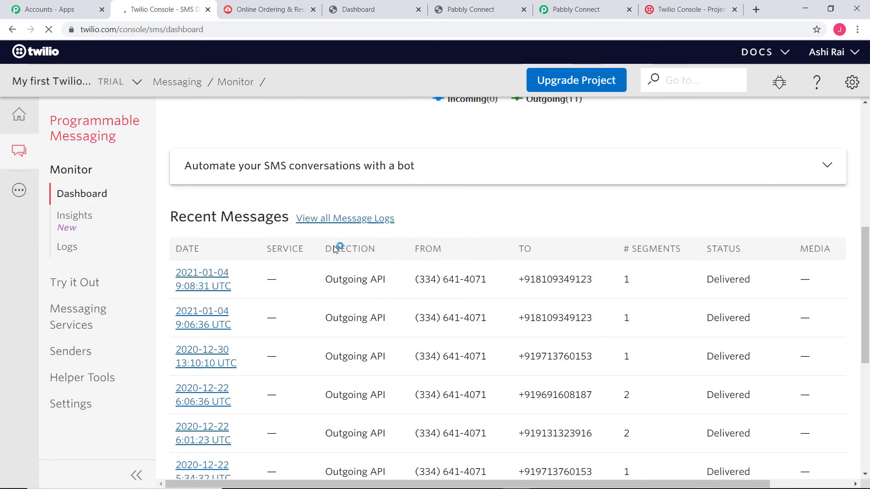
{"action": "mouse_move", "coordinate": [330, 277]}
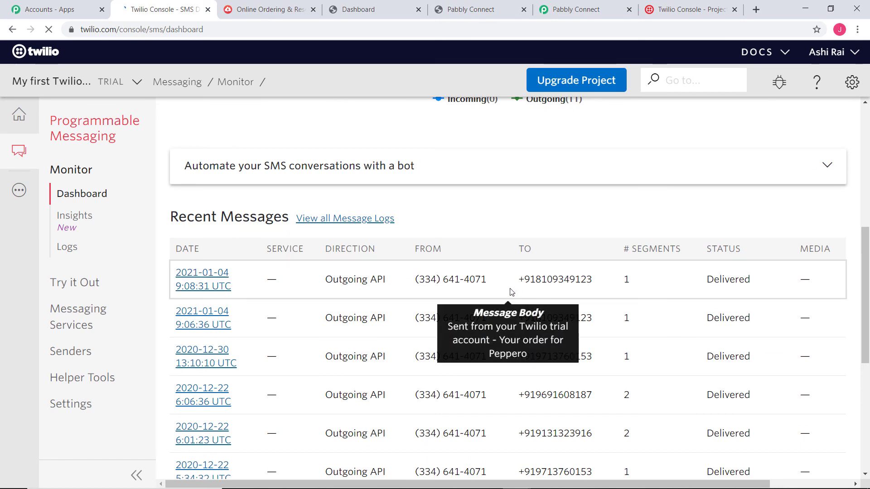
{"action": "left_click", "coordinate": [188, 284]}
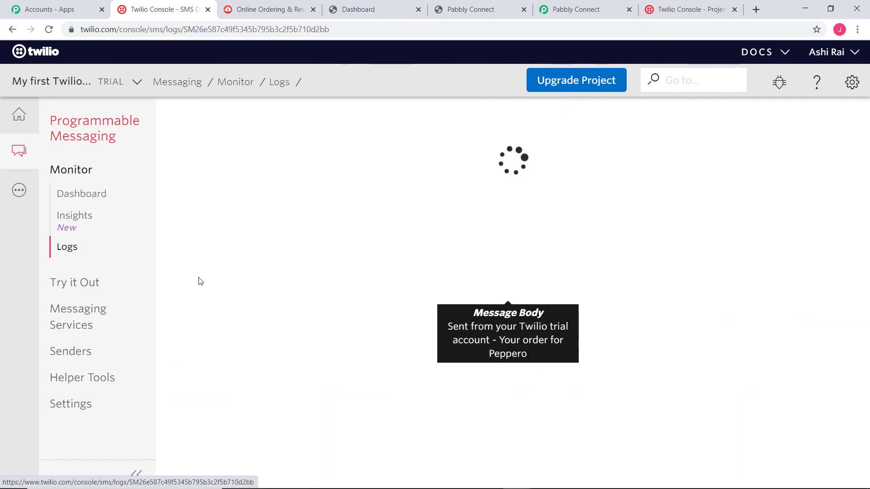
{"action": "scroll", "coordinate": [403, 270], "scroll_direction": "down", "scroll_amount": 2}
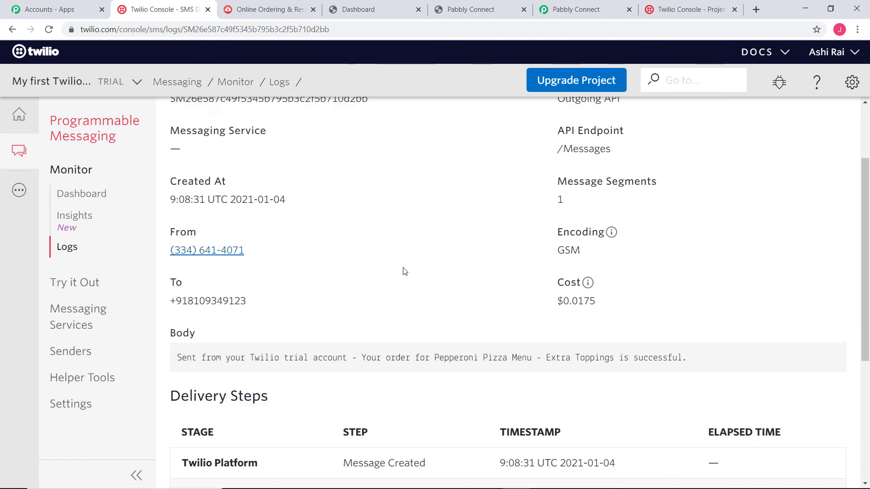
{"action": "scroll", "coordinate": [405, 271], "scroll_direction": "down", "scroll_amount": 2}
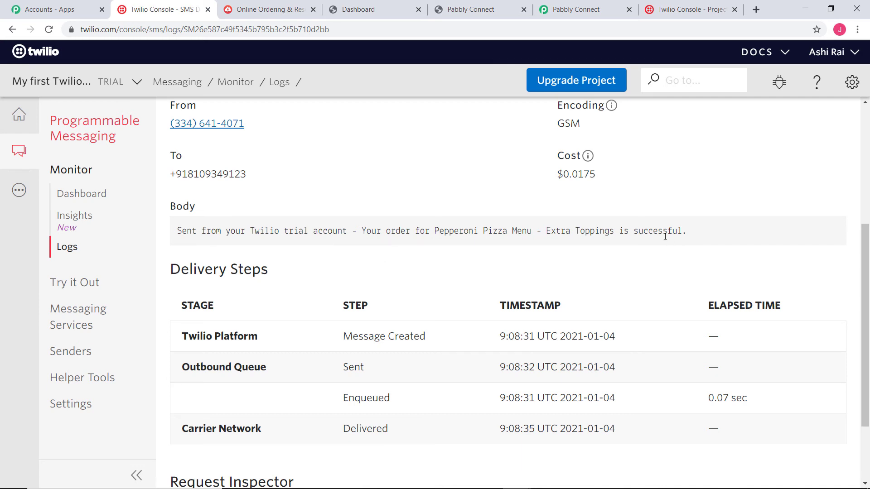
{"action": "scroll", "coordinate": [683, 232], "scroll_direction": "up", "scroll_amount": 5}
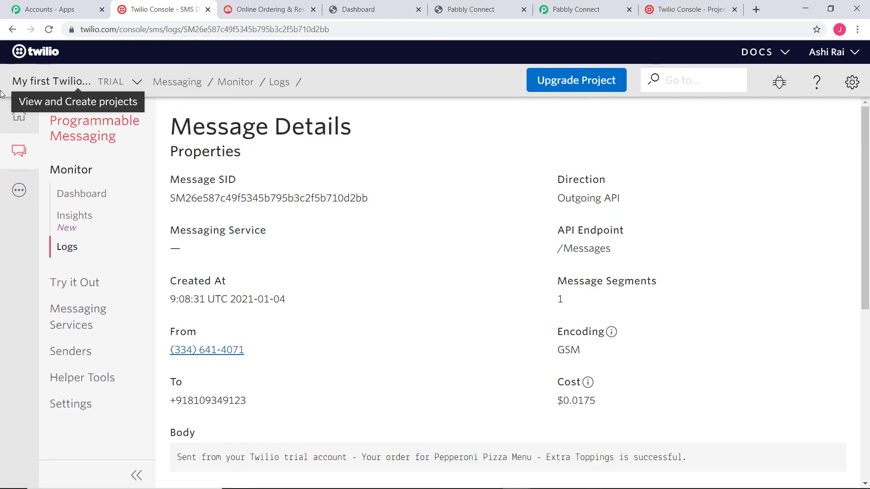
{"action": "left_click", "coordinate": [79, 136]}
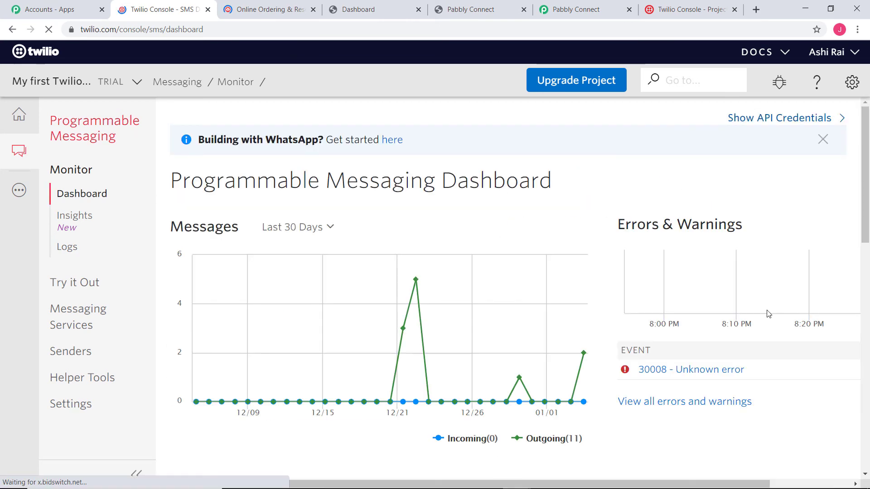
Step: Open the Pabbly Connect store in CloudWaitress and start a Pickup order for Now with Fries
{"action": "left_click", "coordinate": [391, 13]}
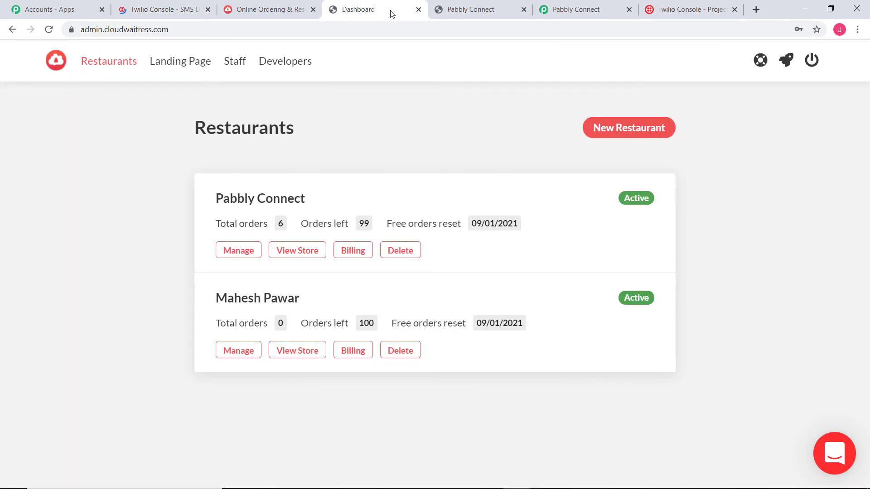
{"action": "left_click", "coordinate": [300, 250]}
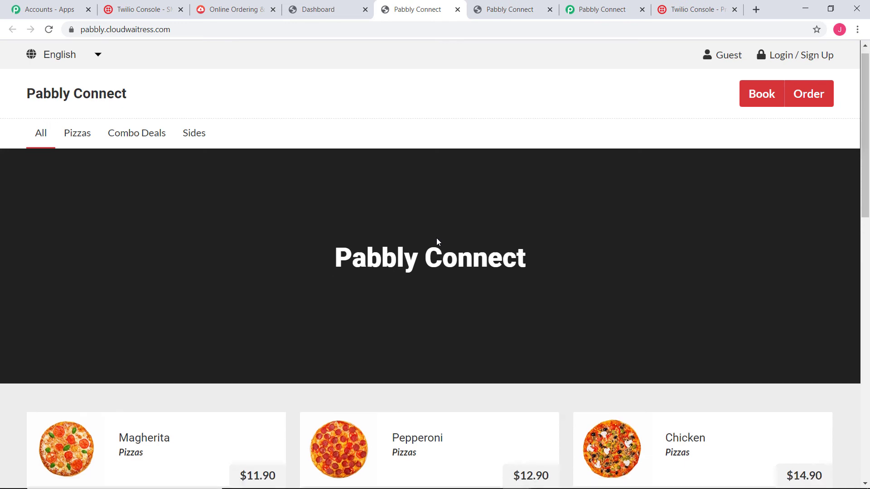
{"action": "scroll", "coordinate": [436, 237], "scroll_direction": "down", "scroll_amount": 7}
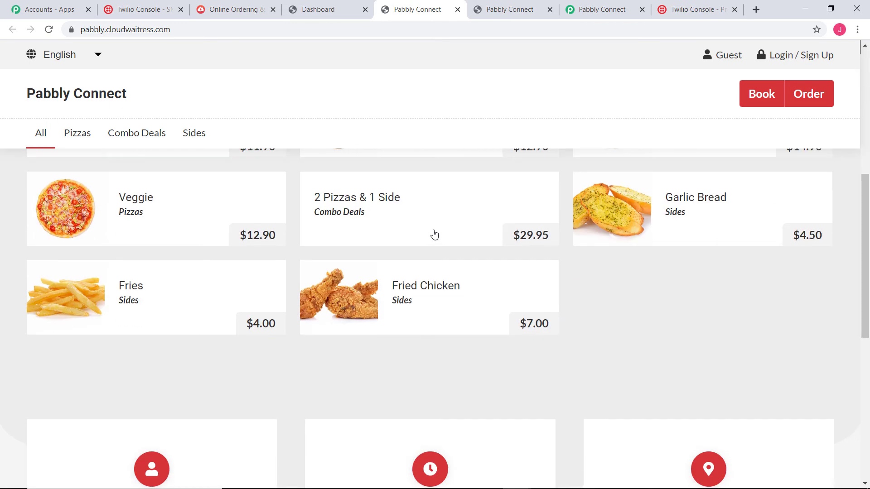
{"action": "left_click", "coordinate": [81, 301]}
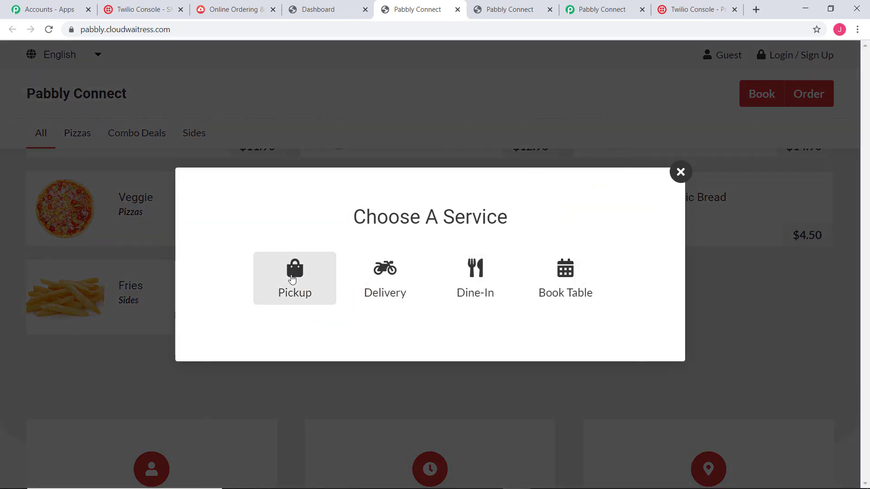
{"action": "left_click", "coordinate": [292, 278]}
{"action": "left_click", "coordinate": [398, 347]}
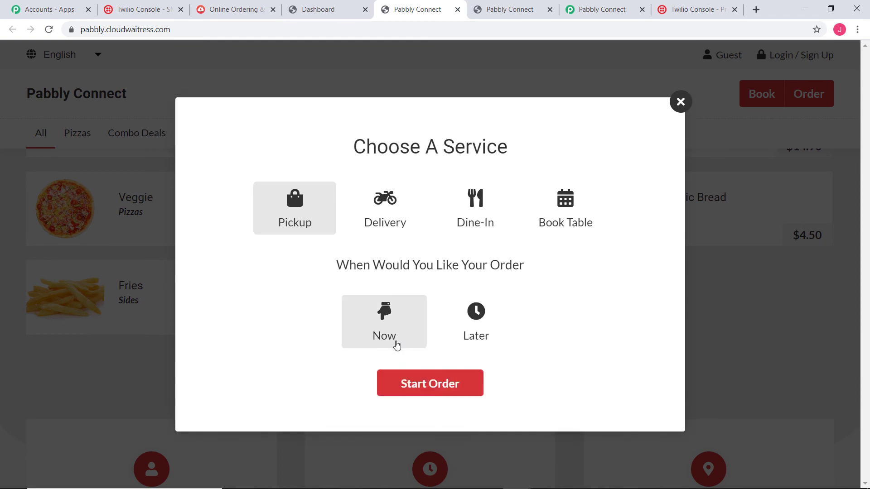
{"action": "left_click", "coordinate": [423, 382]}
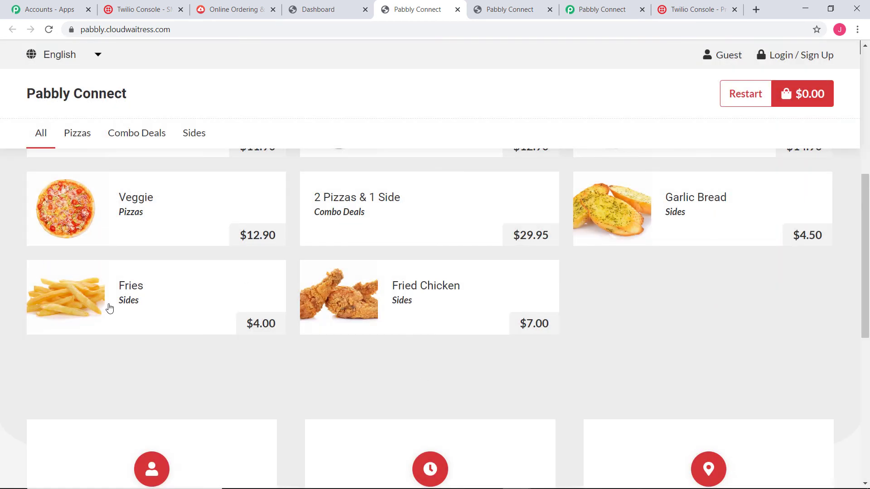
Step: Add Fries to the cart, bringing it to two Fries, and proceed to checkout
{"action": "left_click", "coordinate": [130, 305]}
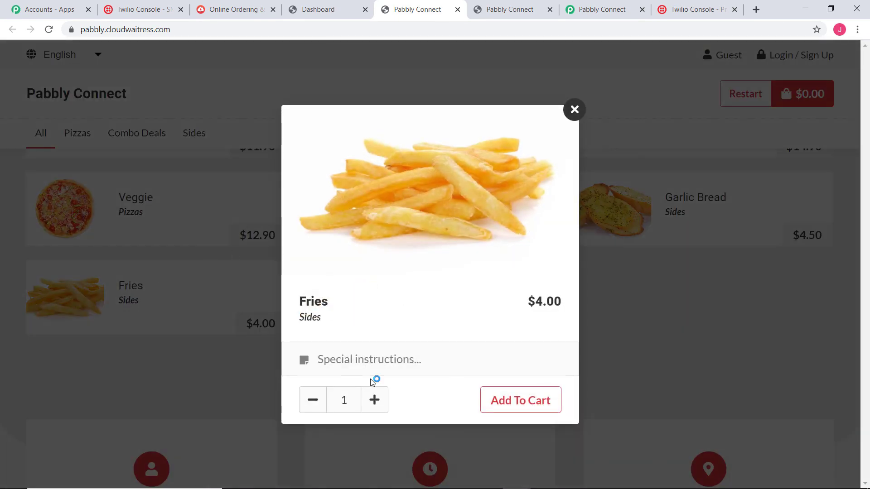
{"action": "left_click", "coordinate": [521, 401]}
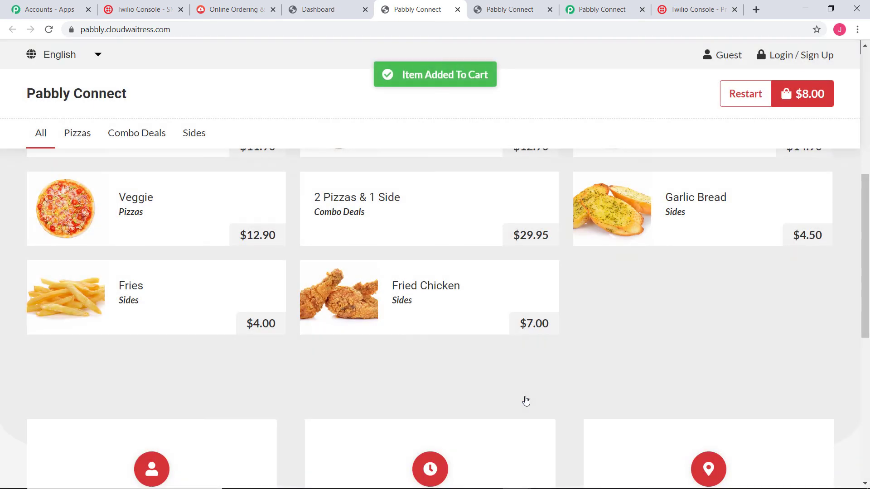
{"action": "scroll", "coordinate": [214, 163], "scroll_direction": "up", "scroll_amount": 3}
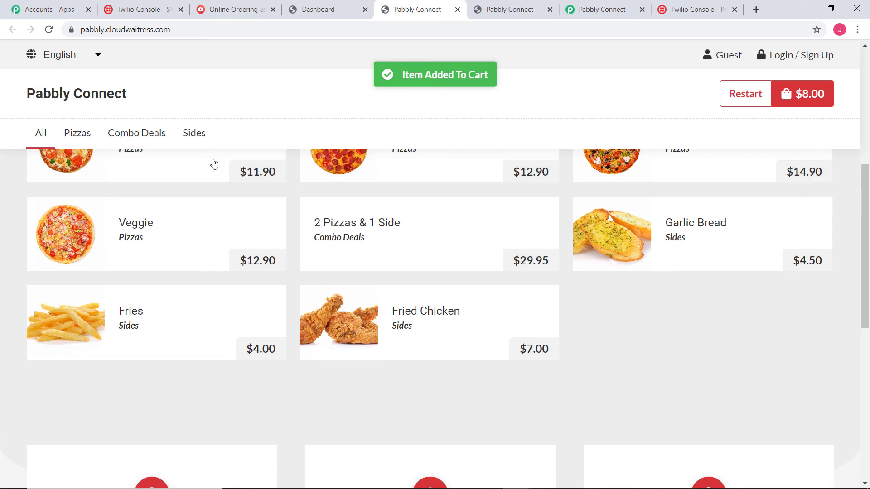
{"action": "left_click", "coordinate": [803, 93]}
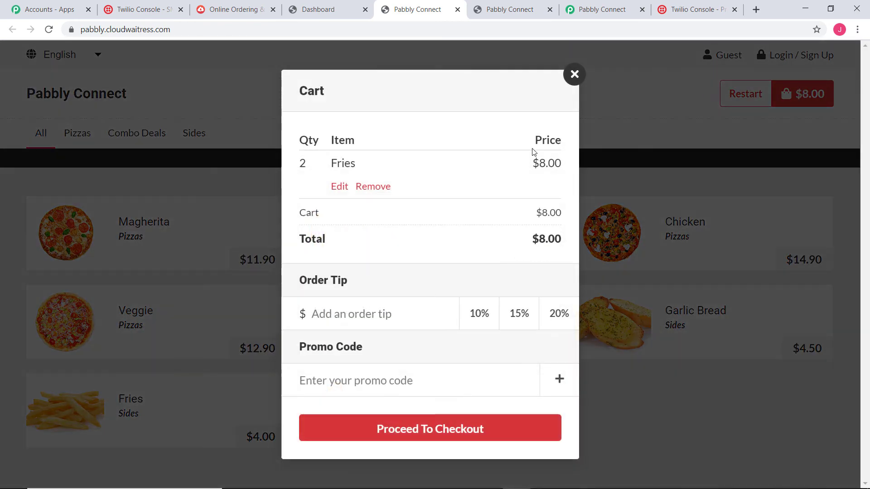
{"action": "left_click", "coordinate": [444, 428]}
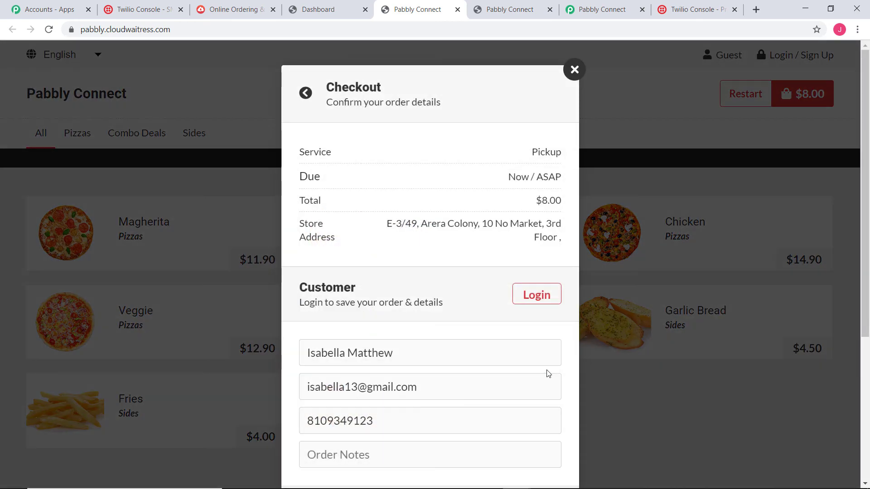
Step: Pay with Cash and place the $8.00 pickup order, then dismiss the confirmation and notification prompt
{"action": "scroll", "coordinate": [344, 358], "scroll_direction": "down", "scroll_amount": 3}
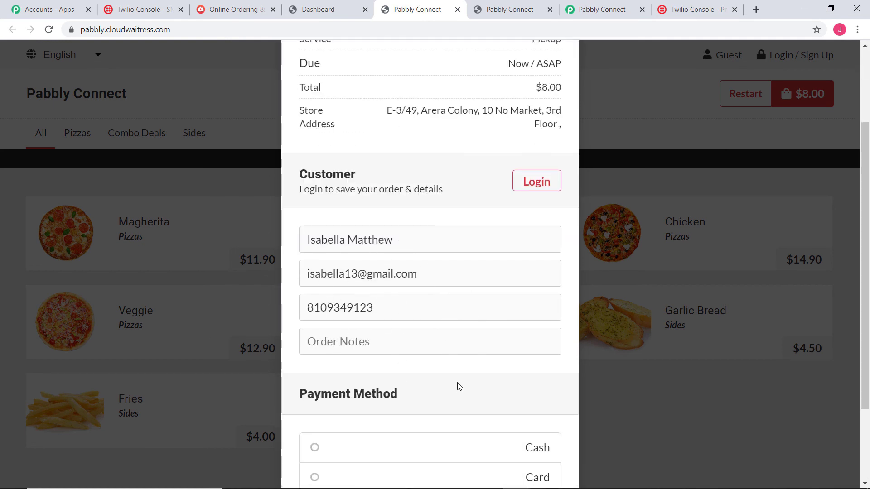
{"action": "scroll", "coordinate": [458, 385], "scroll_direction": "down", "scroll_amount": 2}
{"action": "left_click", "coordinate": [470, 341]}
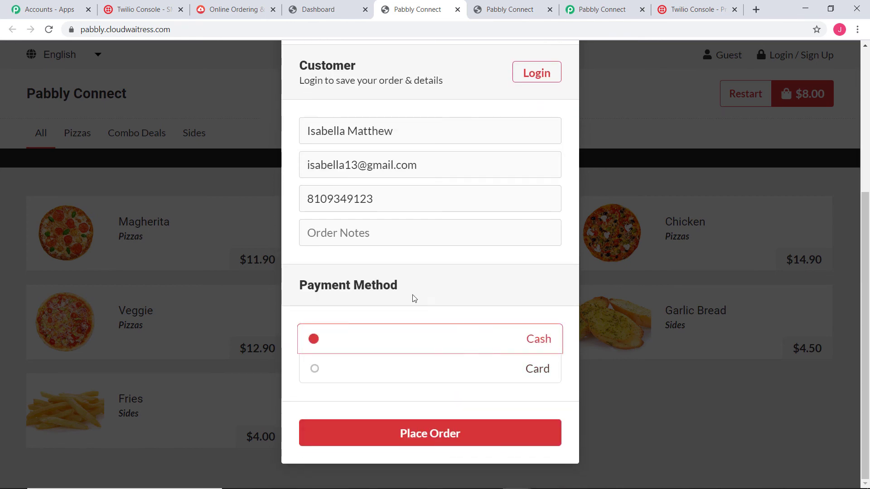
{"action": "left_click", "coordinate": [442, 434]}
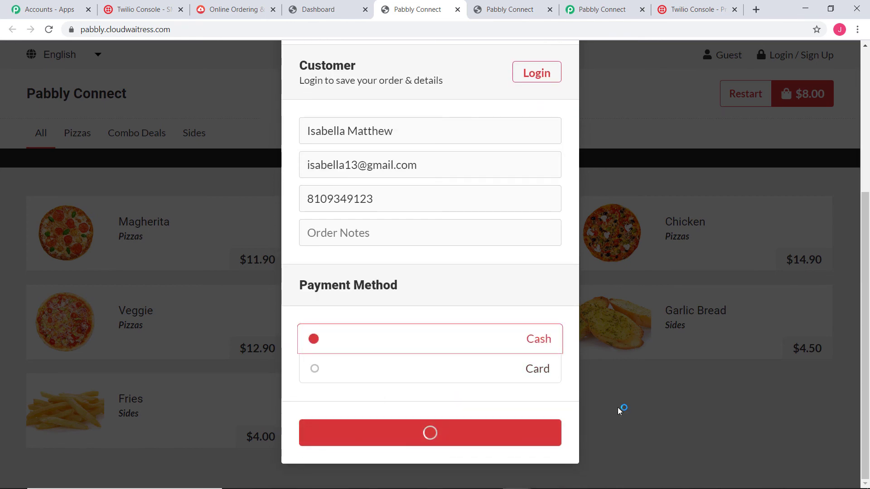
{"action": "left_click", "coordinate": [764, 354]}
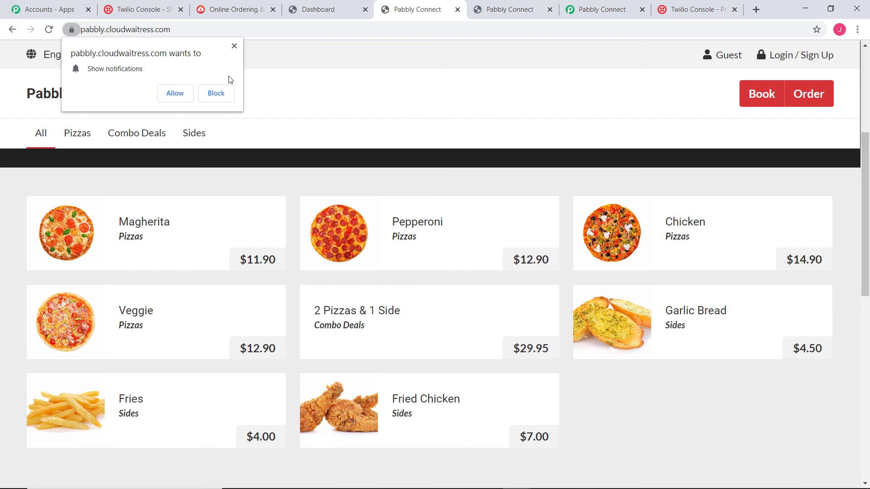
{"action": "left_click", "coordinate": [234, 47]}
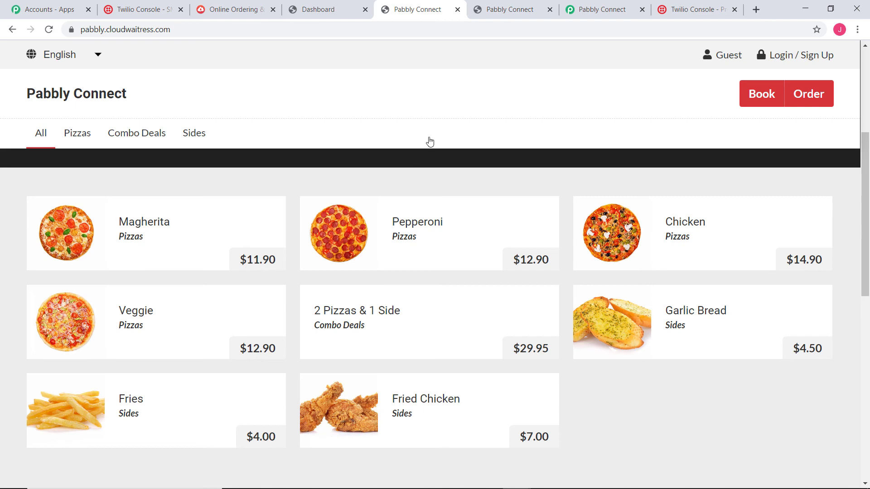
{"action": "left_click", "coordinate": [132, 10]}
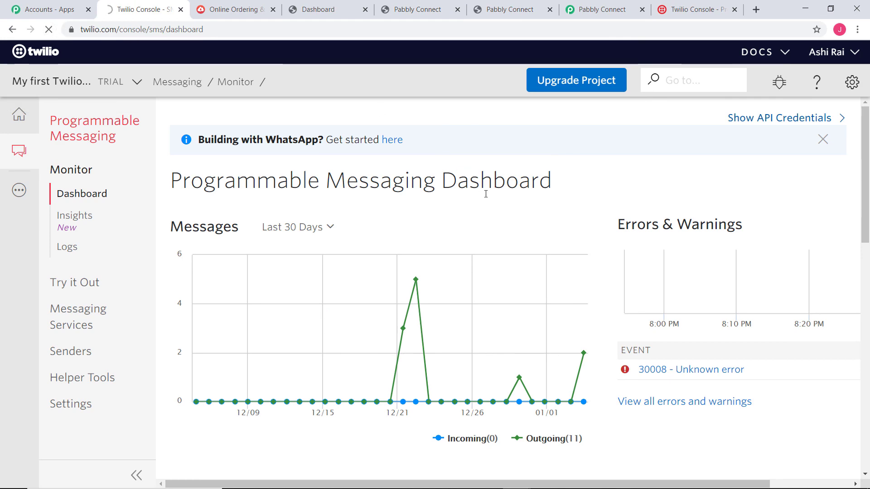
Step: Open the newest 9:13:10 UTC message in Twilio's Recent Messages and check its Fries order body
{"action": "scroll", "coordinate": [601, 187], "scroll_direction": "down", "scroll_amount": 5}
{"action": "scroll", "coordinate": [604, 182], "scroll_direction": "down", "scroll_amount": 2}
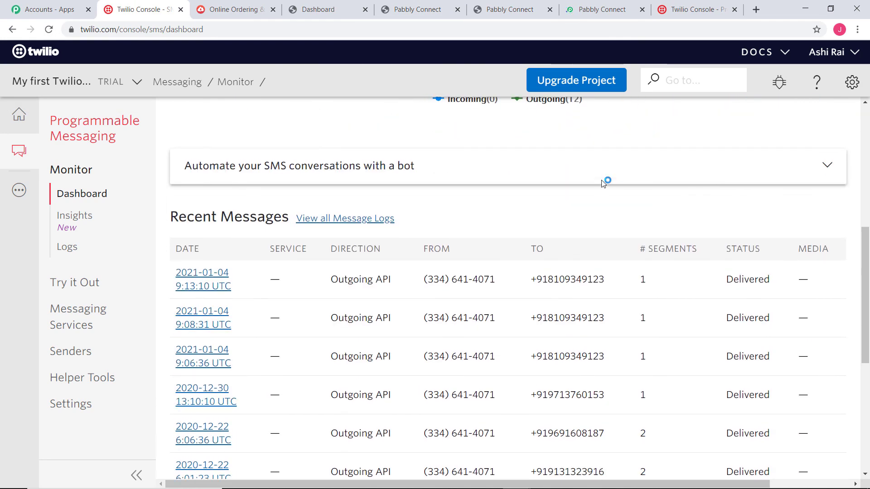
{"action": "mouse_move", "coordinate": [533, 271]}
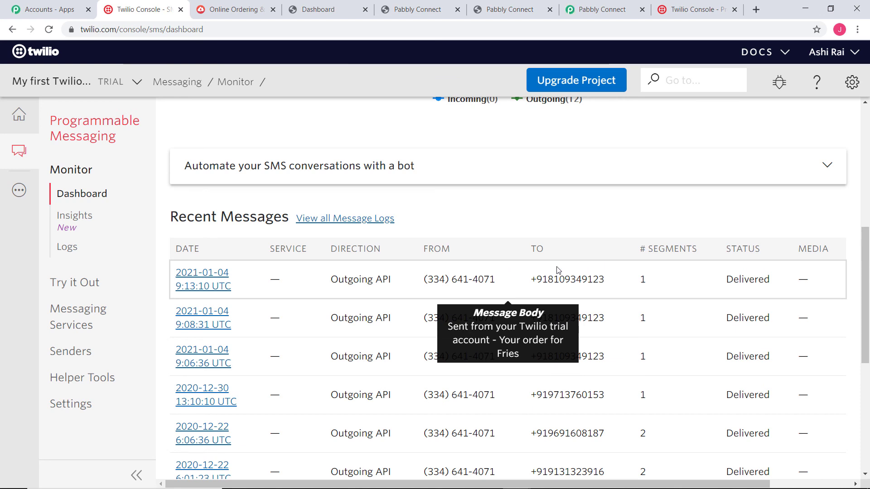
{"action": "left_click", "coordinate": [199, 279]}
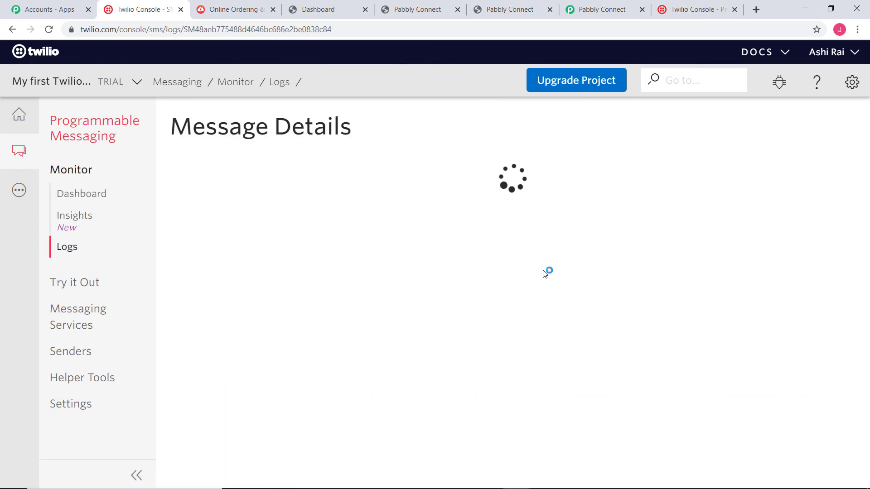
{"action": "scroll", "coordinate": [491, 288], "scroll_direction": "down", "scroll_amount": 2}
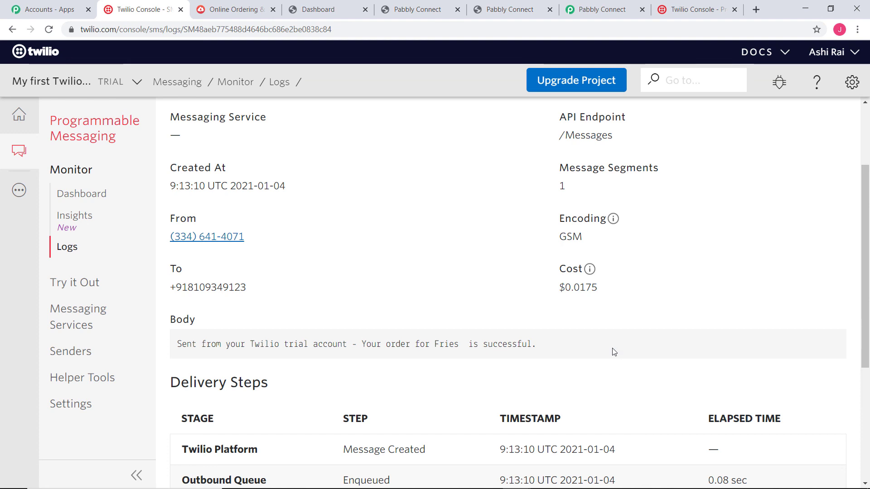
Step: Back in the Cloudwaitress to Twilio workflow, collapse the CloudWaitress trigger step
{"action": "left_click", "coordinate": [598, 9]}
{"action": "scroll", "coordinate": [756, 303], "scroll_direction": "down", "scroll_amount": 10}
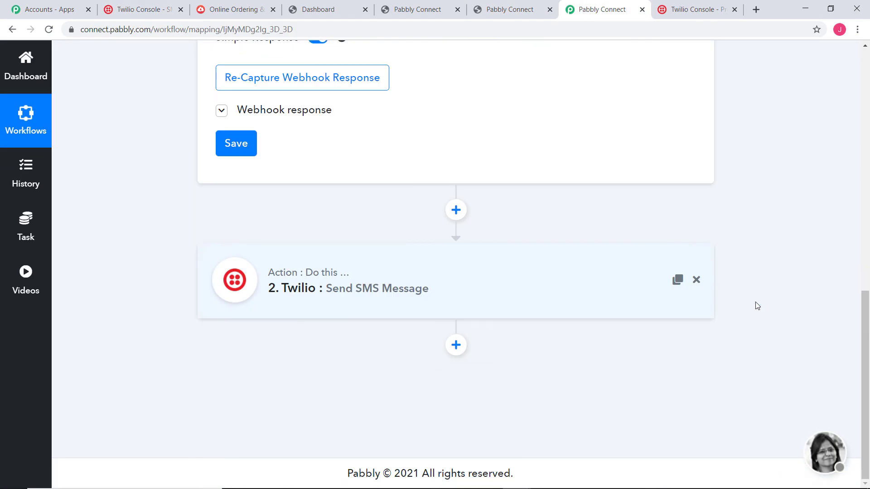
{"action": "scroll", "coordinate": [755, 304], "scroll_direction": "up", "scroll_amount": 15}
{"action": "left_click", "coordinate": [613, 243]}
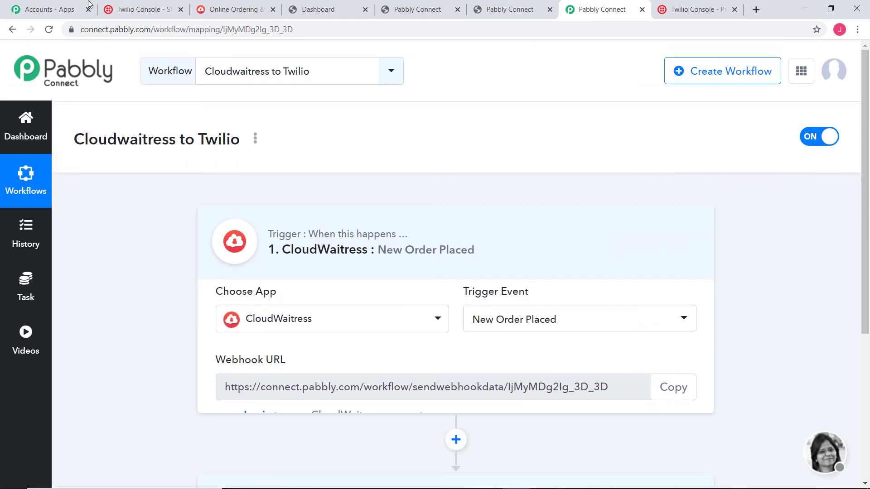